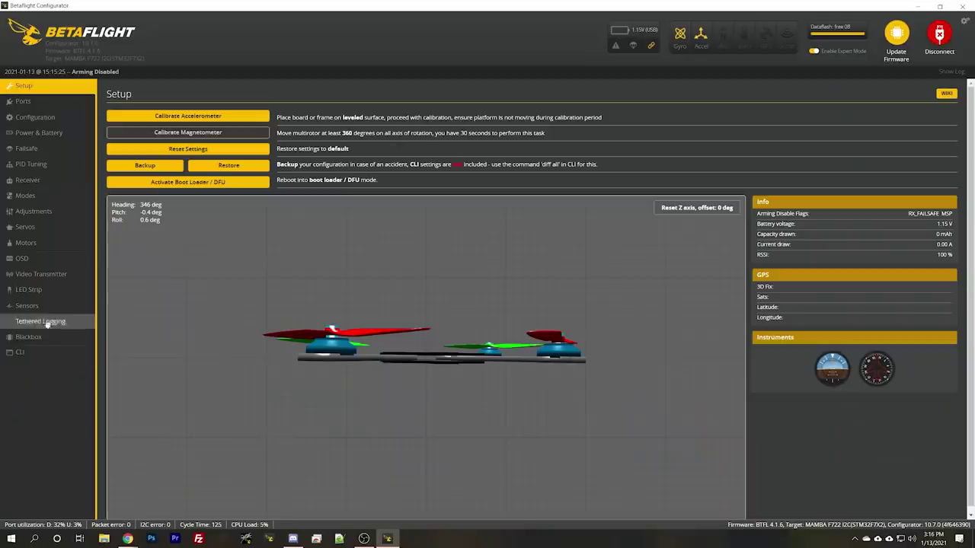
Step: In the video transmitter settings, set Low Power Disarm to On until first arm and the channel to Channel 8
{"action": "left_click", "coordinate": [38, 278]}
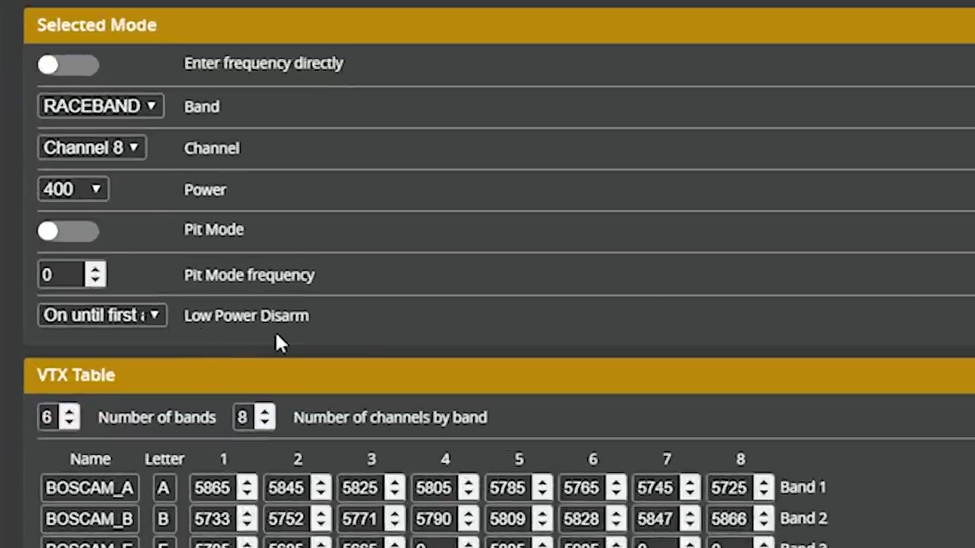
{"action": "left_click", "coordinate": [70, 319]}
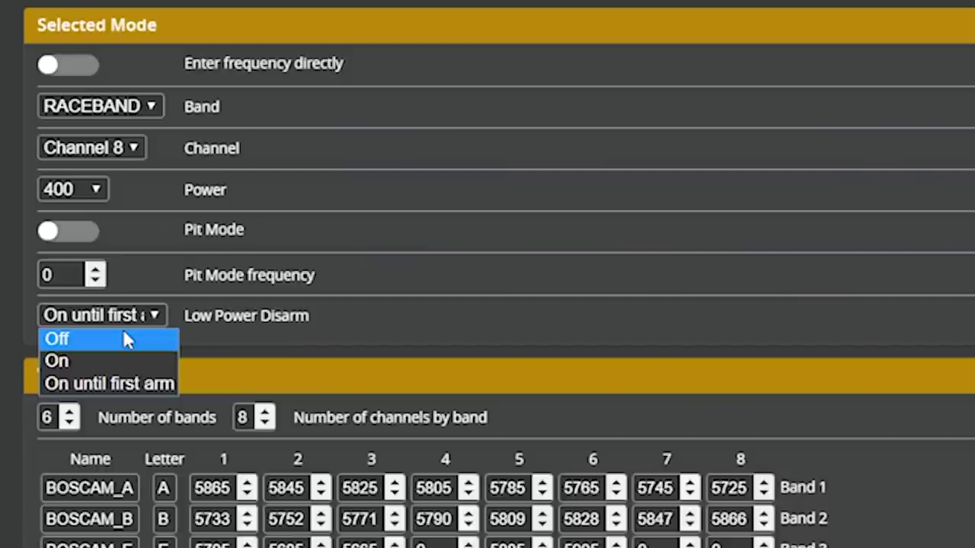
{"action": "left_click", "coordinate": [131, 362]}
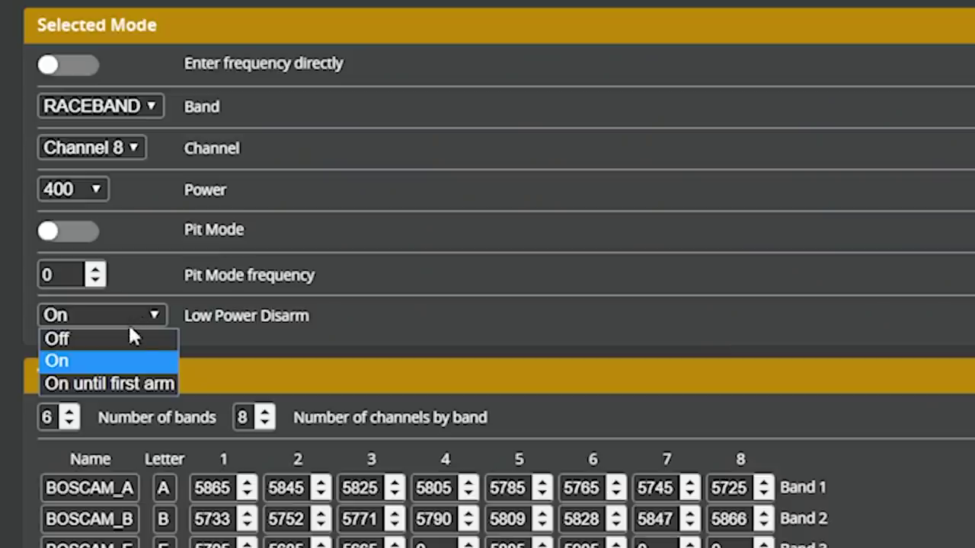
{"action": "left_click", "coordinate": [135, 384]}
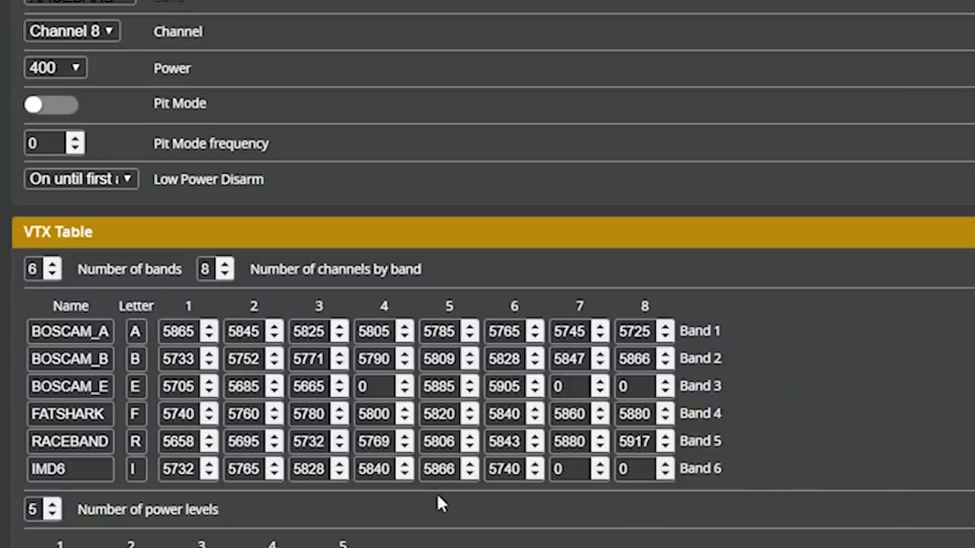
{"action": "left_click", "coordinate": [76, 42]}
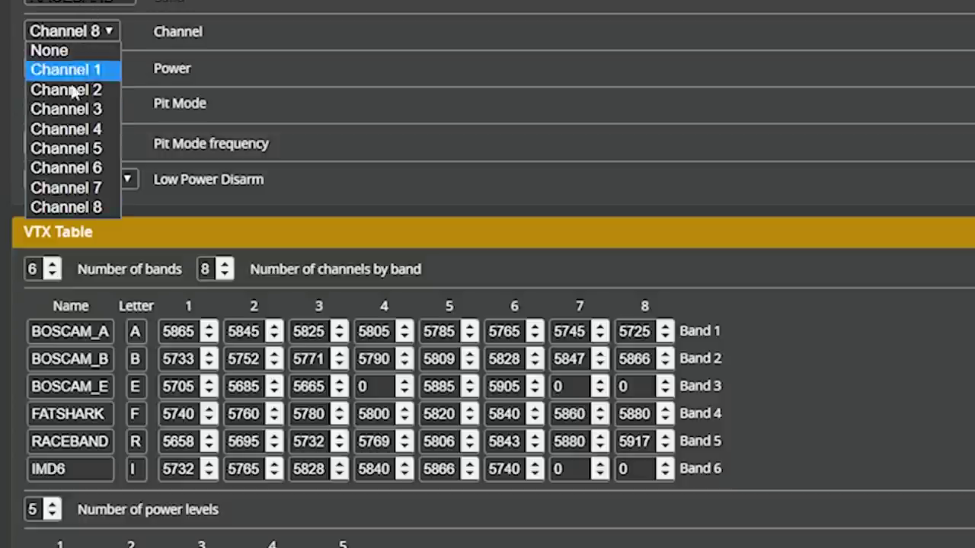
{"action": "left_click", "coordinate": [76, 205]}
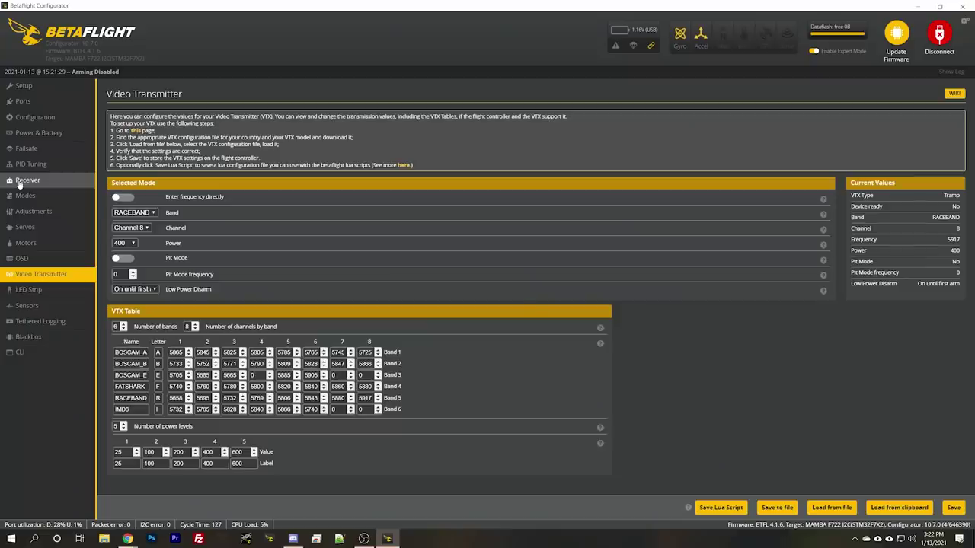
Step: Open the receiver settings
{"action": "left_click", "coordinate": [23, 180]}
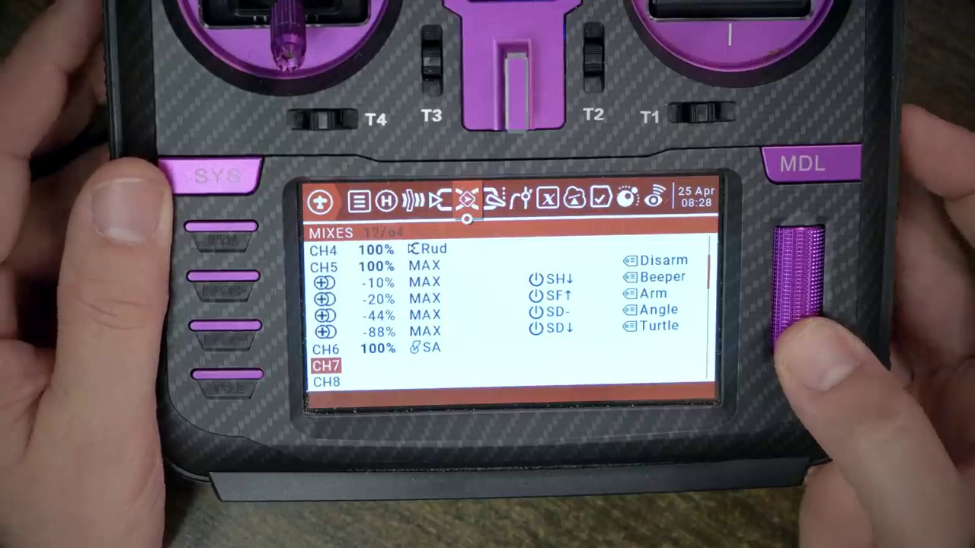
{"action": "key", "text": "Return"}
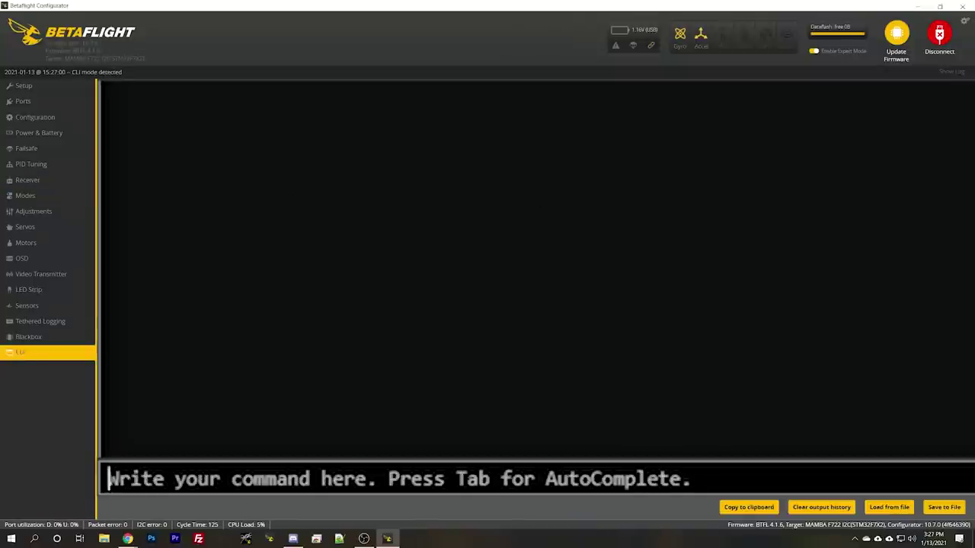
Step: List the VTX switch entries in the CLI and look up the vtx command's argument order with help vtx
{"action": "type", "text": "vtx"}
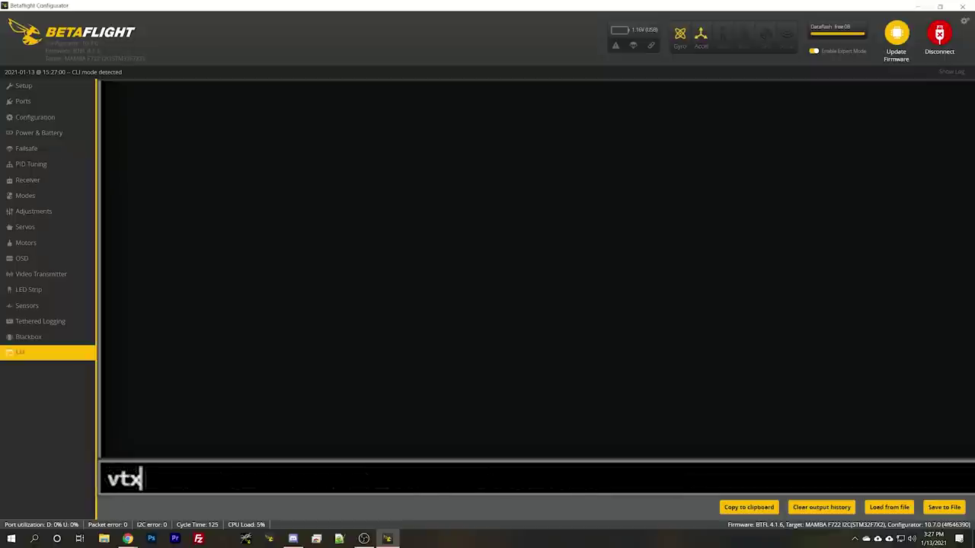
{"action": "key", "text": "Return"}
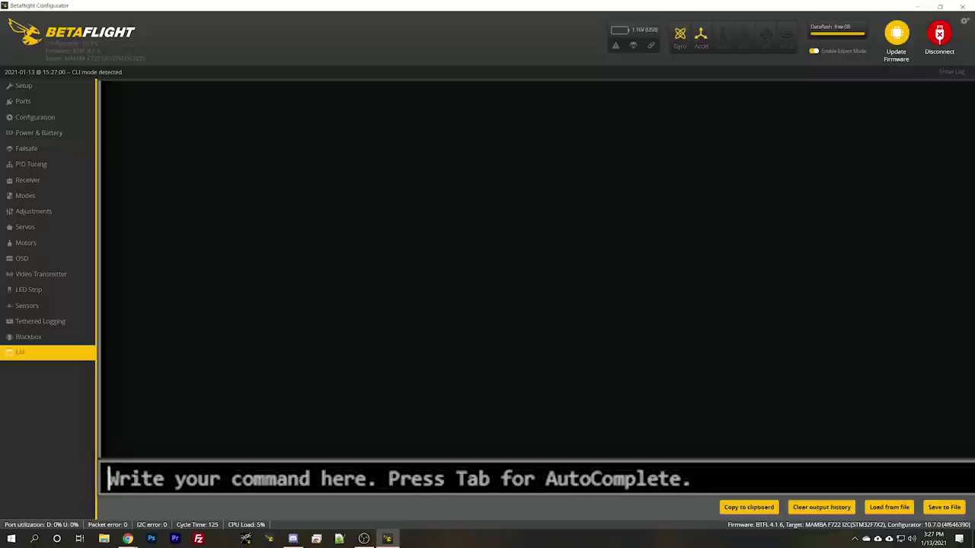
{"action": "type", "text": "help vtx"}
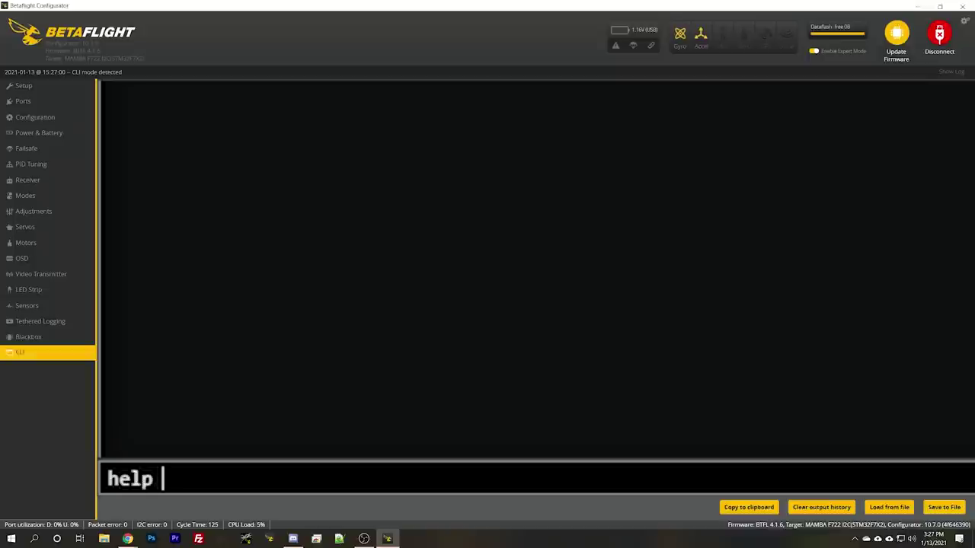
{"action": "key", "text": "Return"}
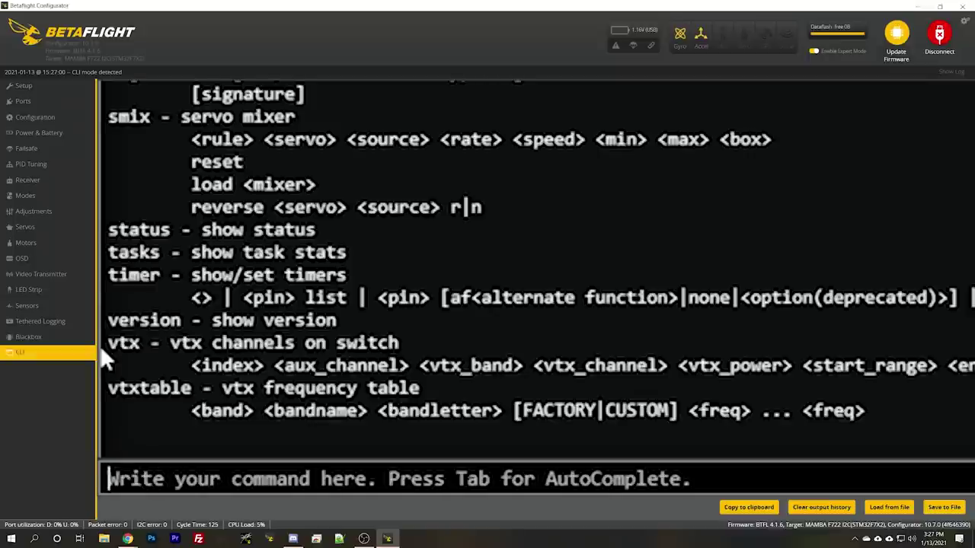
{"action": "left_click_drag", "start_coordinate": [108, 342], "coordinate": [967, 368]}
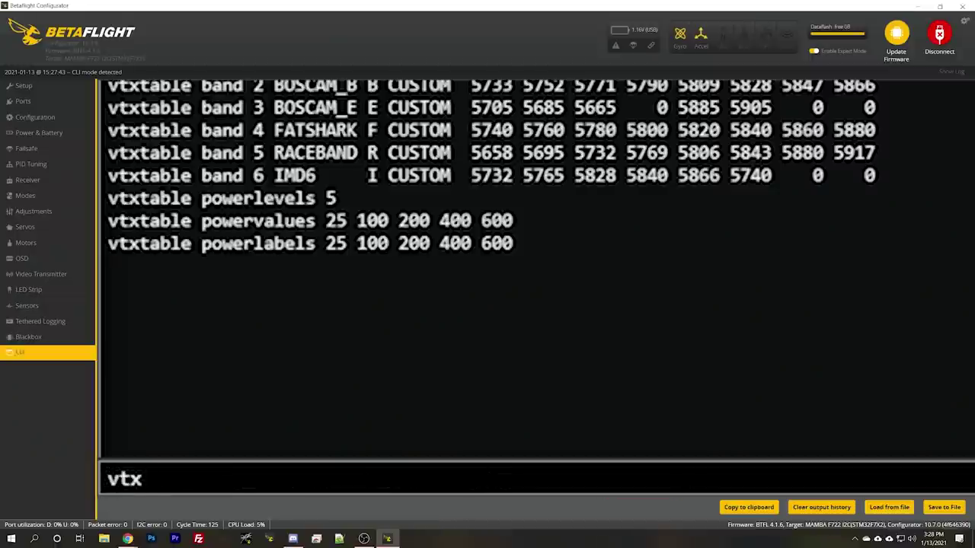
{"action": "type", "text": " 0"}
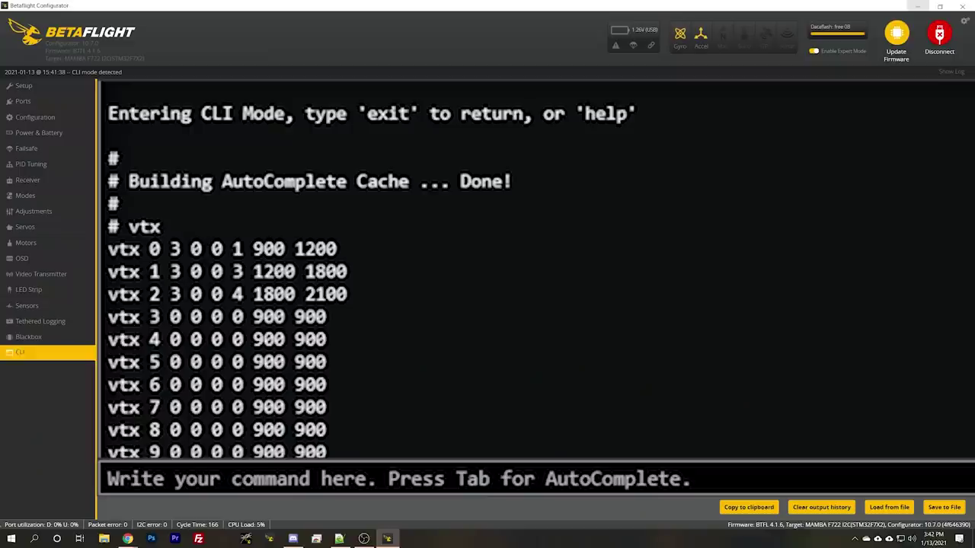
{"action": "double_click", "coordinate": [174, 249]}
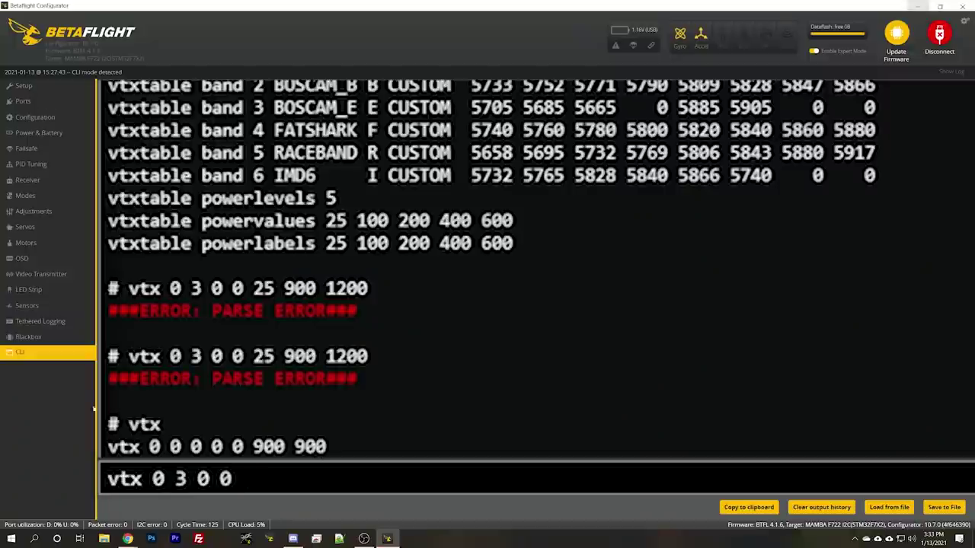
{"action": "double_click", "coordinate": [336, 220]}
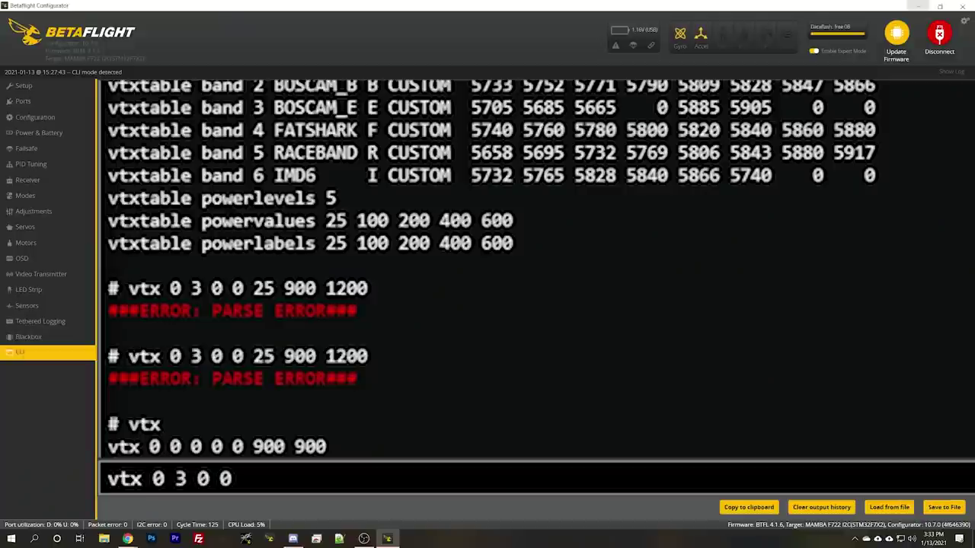
{"action": "double_click", "coordinate": [336, 220]}
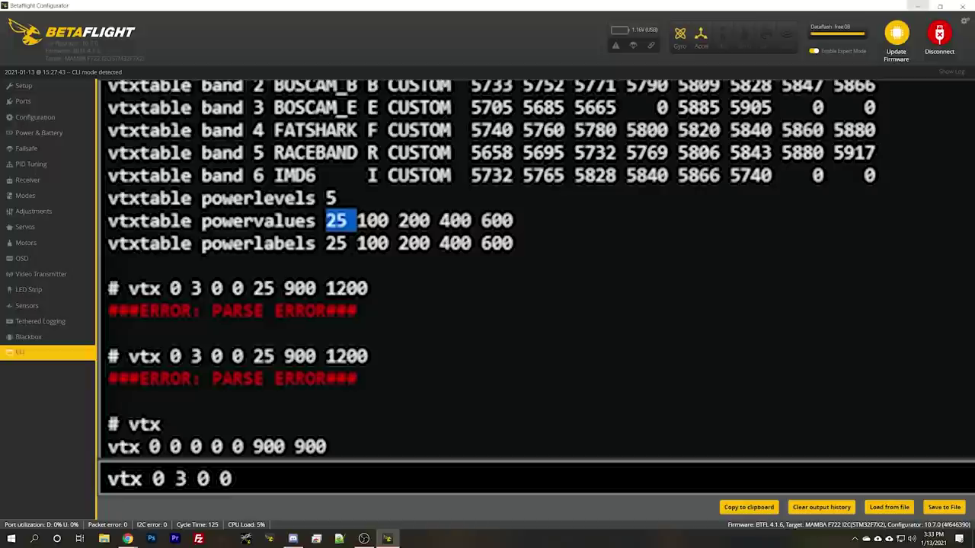
{"action": "double_click", "coordinate": [373, 220]}
{"action": "double_click", "coordinate": [413, 220]}
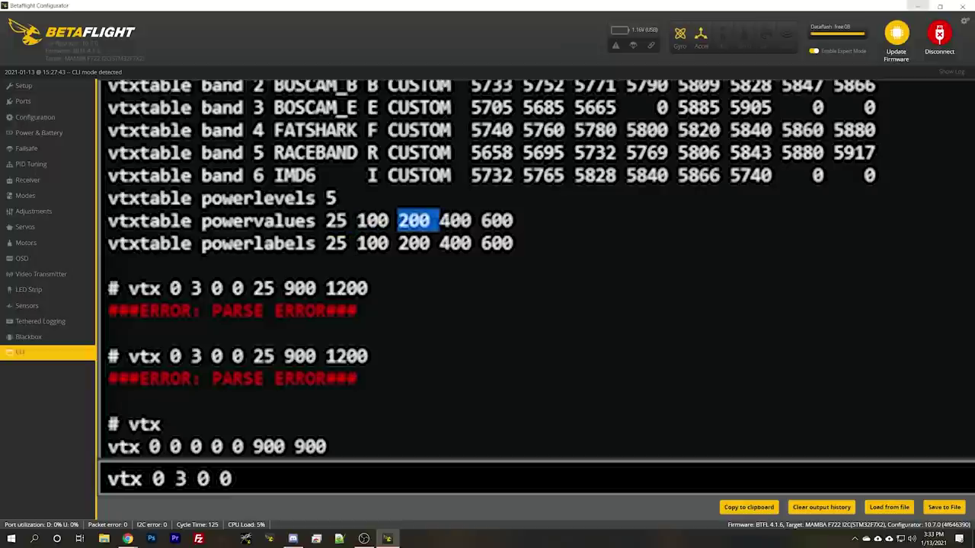
{"action": "double_click", "coordinate": [497, 220]}
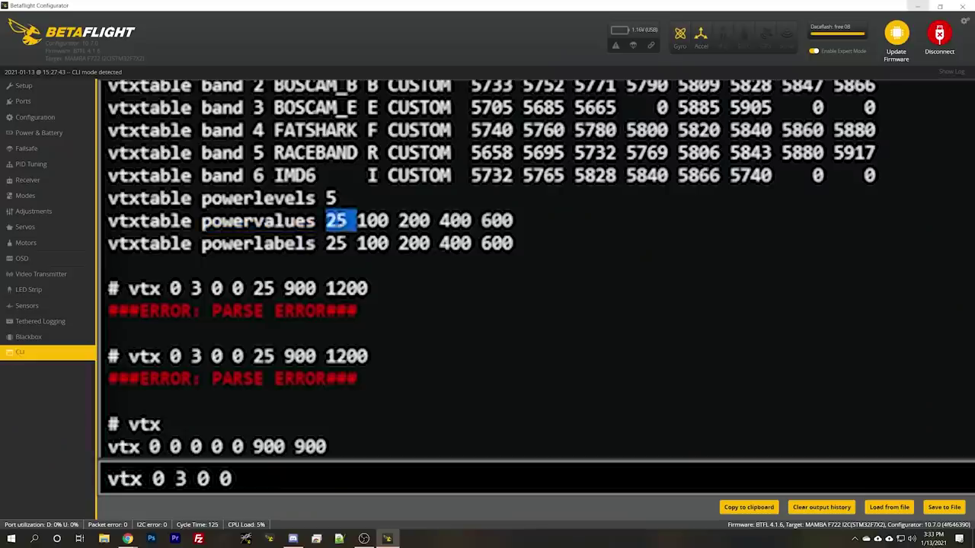
{"action": "double_click", "coordinate": [372, 220]}
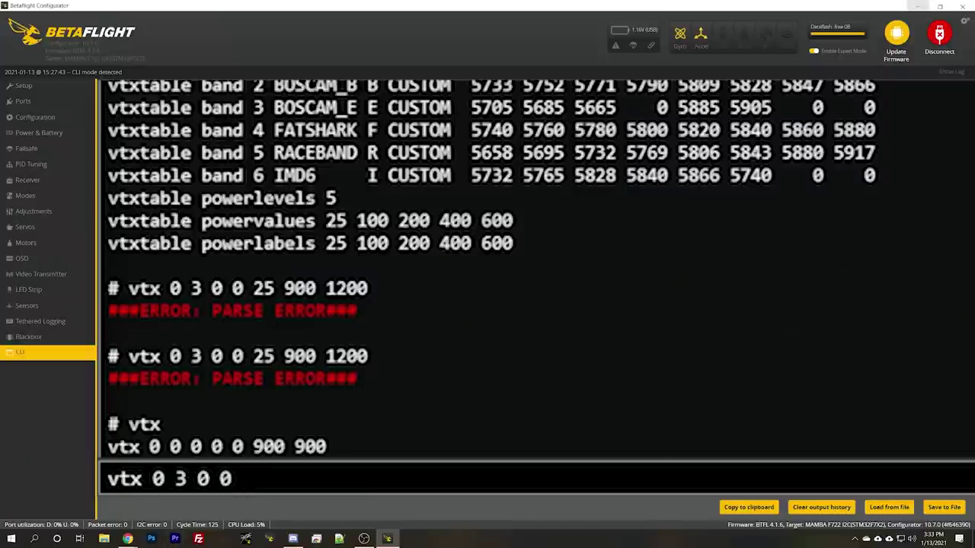
{"action": "type", "text": "1 900 120"}
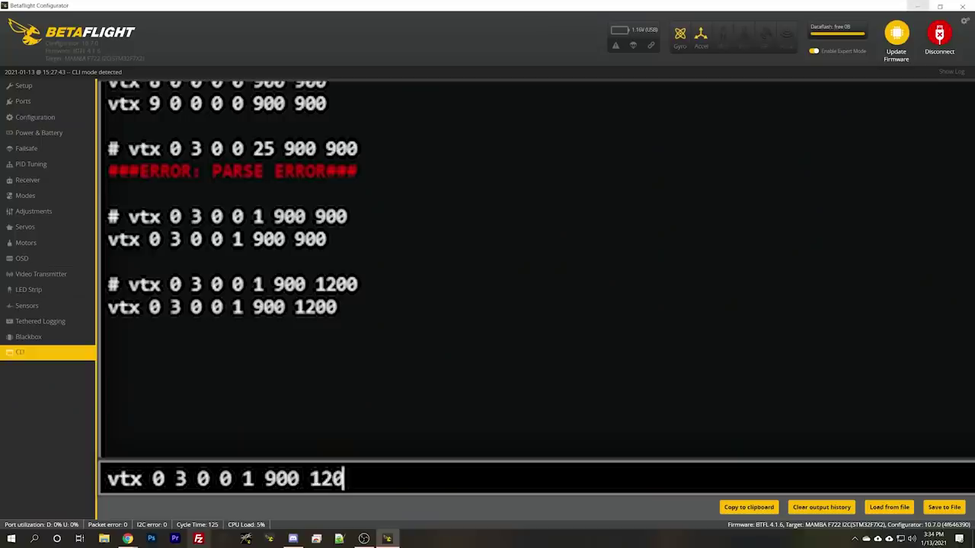
{"action": "key", "text": "Return"}
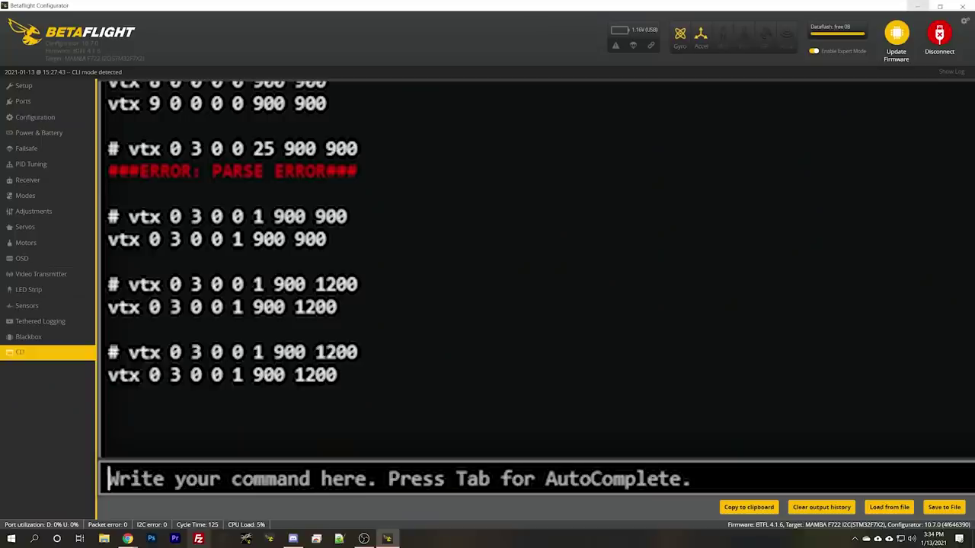
{"action": "key", "text": "Up"}
{"action": "key", "text": "Left"}
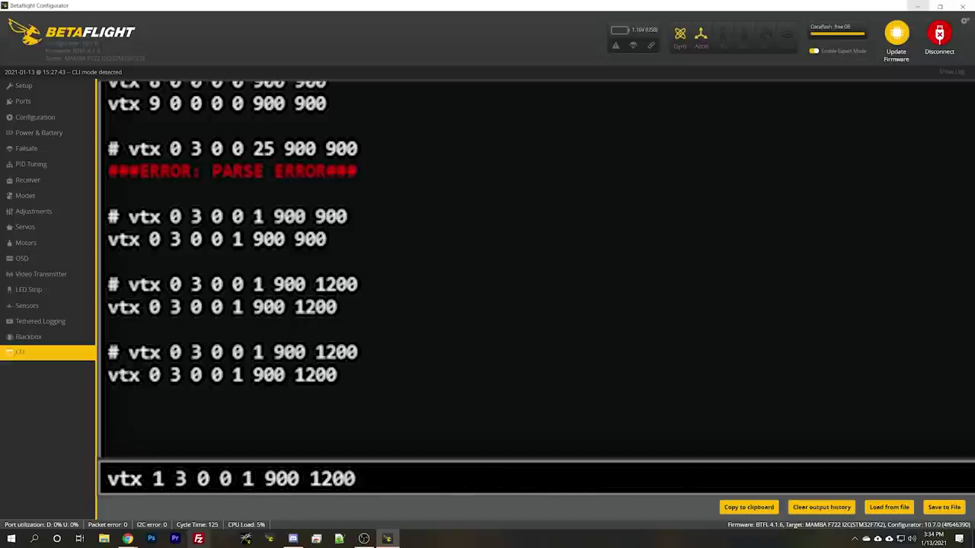
{"action": "left_click", "coordinate": [185, 478]}
{"action": "key", "text": "BackSpace"}
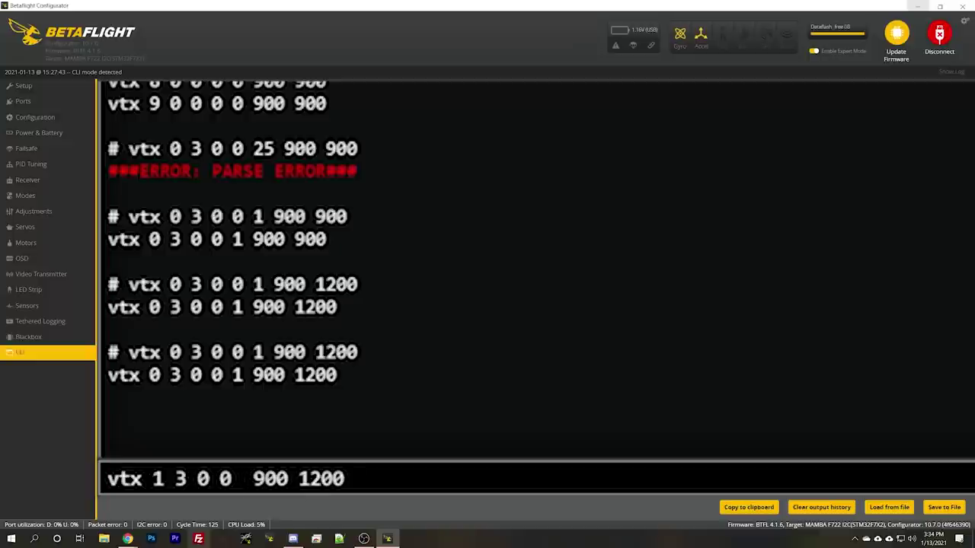
{"action": "type", "text": "3"}
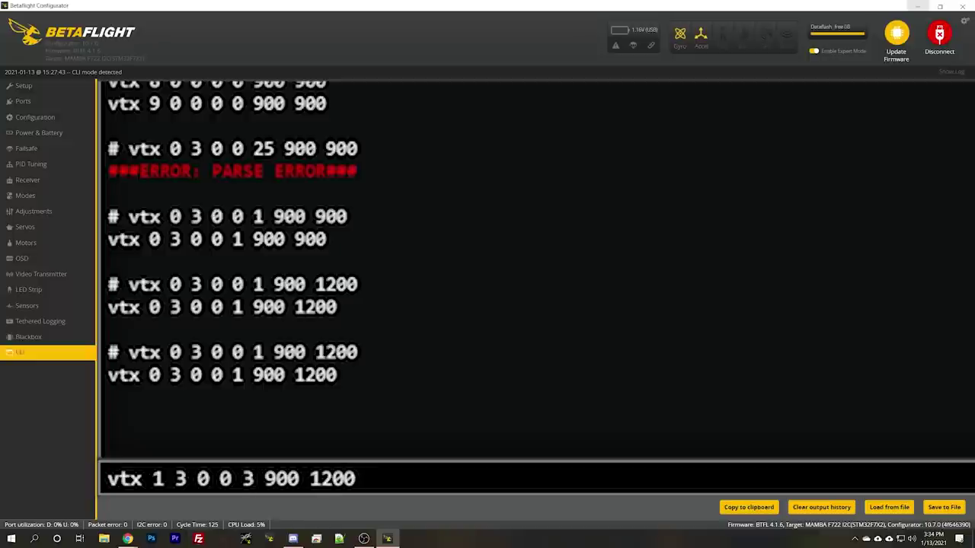
{"action": "double_click", "coordinate": [266, 478]}
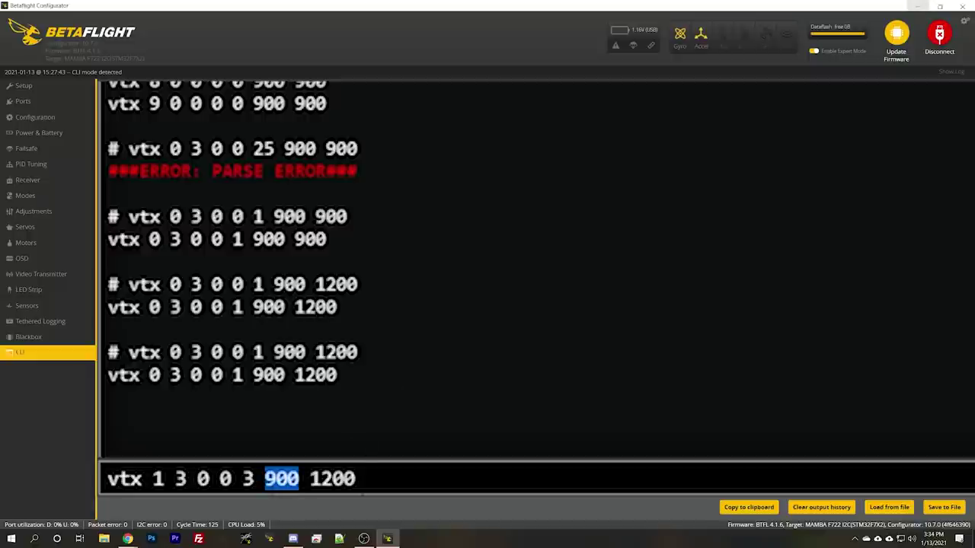
{"action": "type", "text": "1200"}
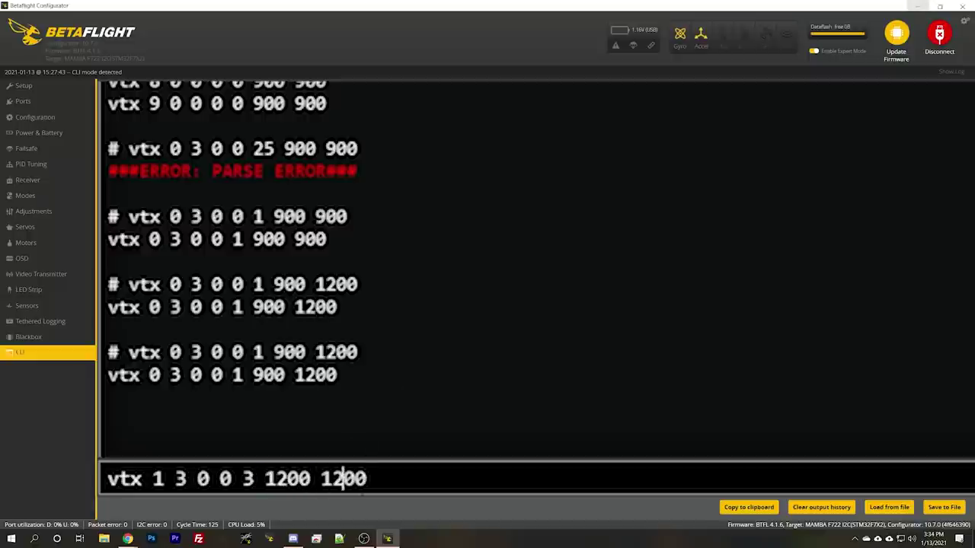
{"action": "key", "text": "BackSpace"}
{"action": "key", "text": "BackSpace"}
{"action": "key", "text": "BackSpace"}
{"action": "type", "text": "180000"}
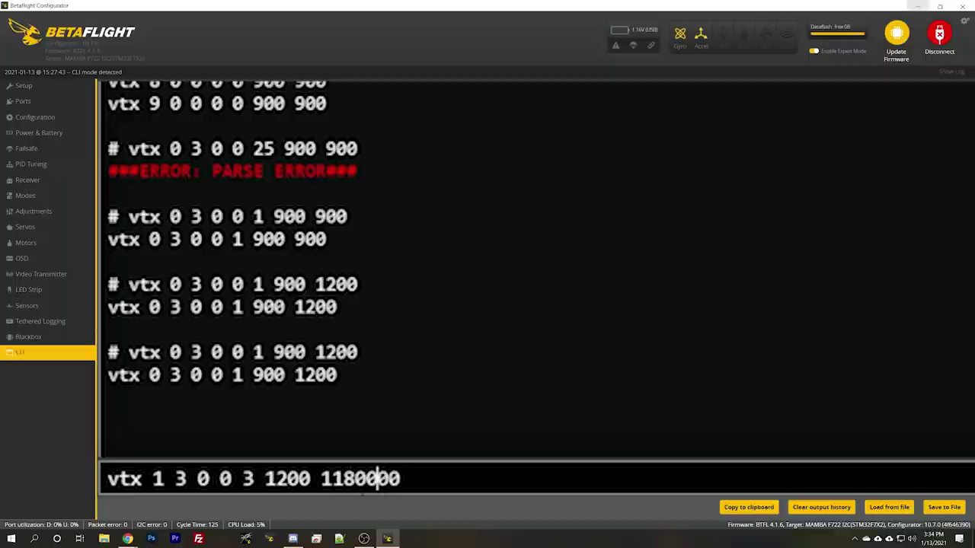
{"action": "key", "text": "Delete"}
{"action": "key", "text": "Delete"}
{"action": "key", "text": "BackSpace"}
{"action": "key", "text": "Return"}
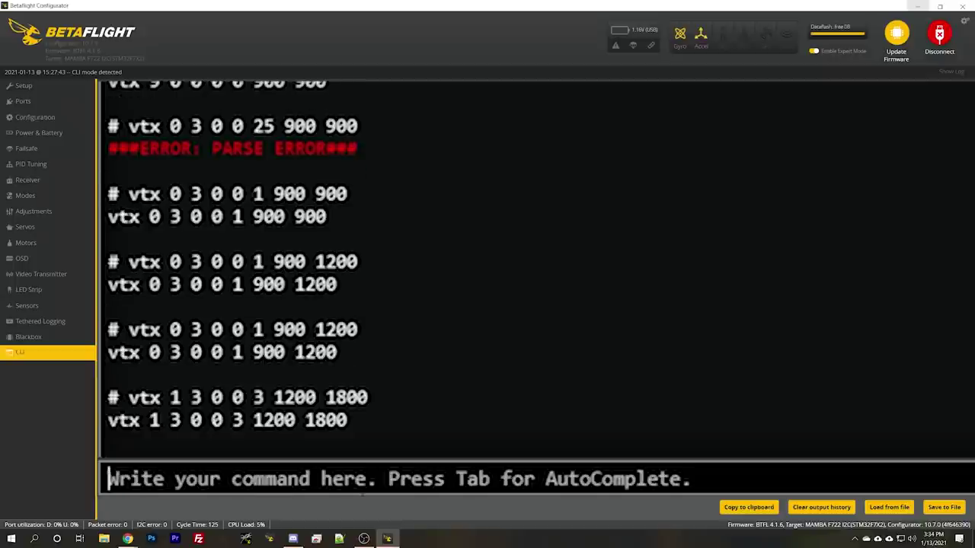
{"action": "key", "text": "Up"}
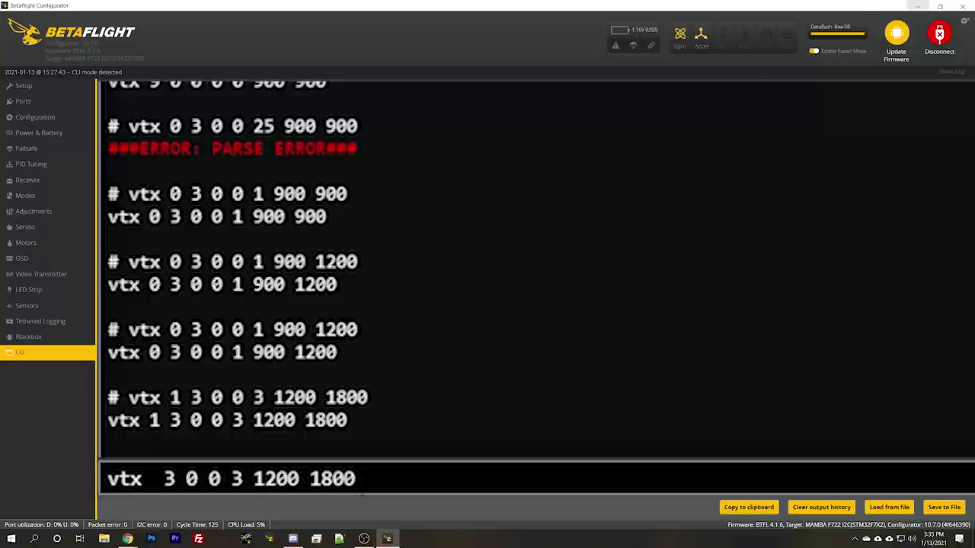
{"action": "type", "text": "2"}
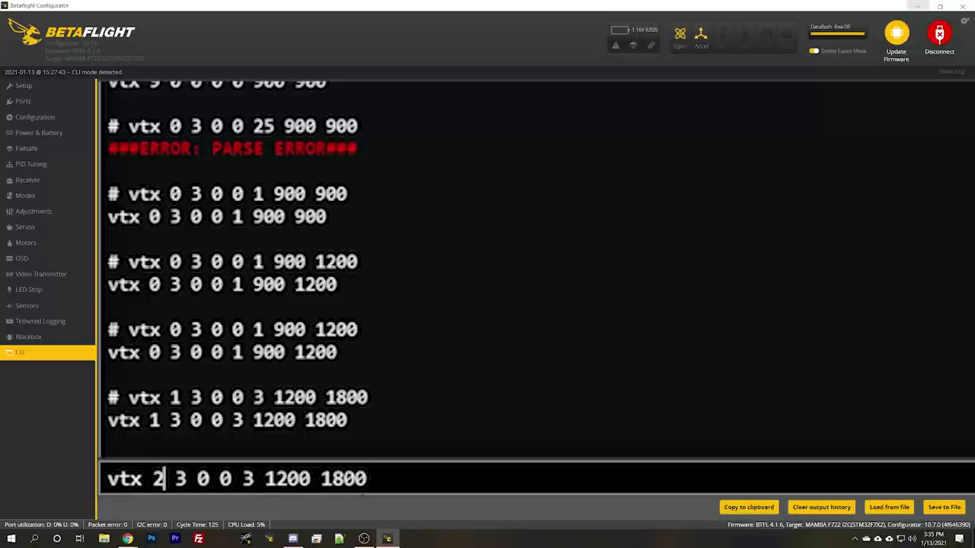
{"action": "left_click", "coordinate": [197, 478]}
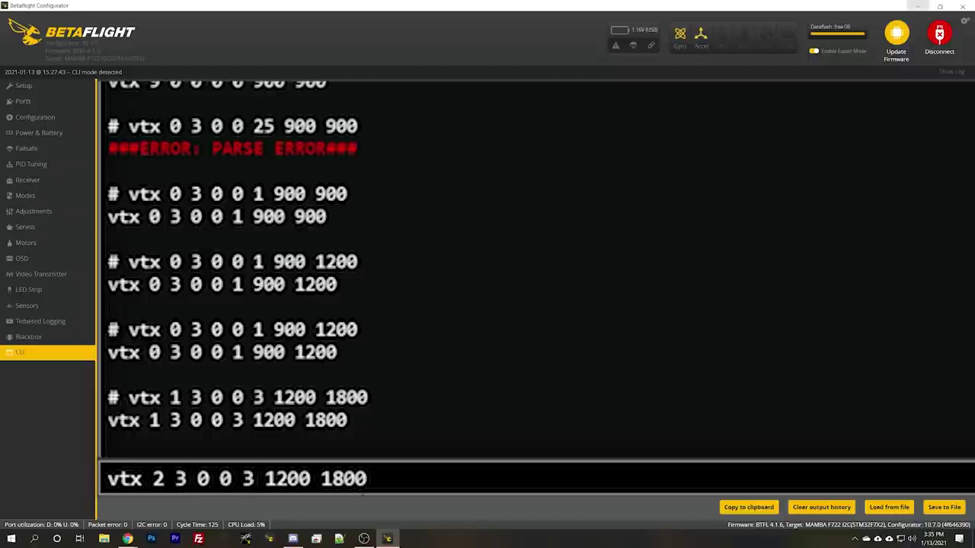
{"action": "key", "text": "BackSpace"}
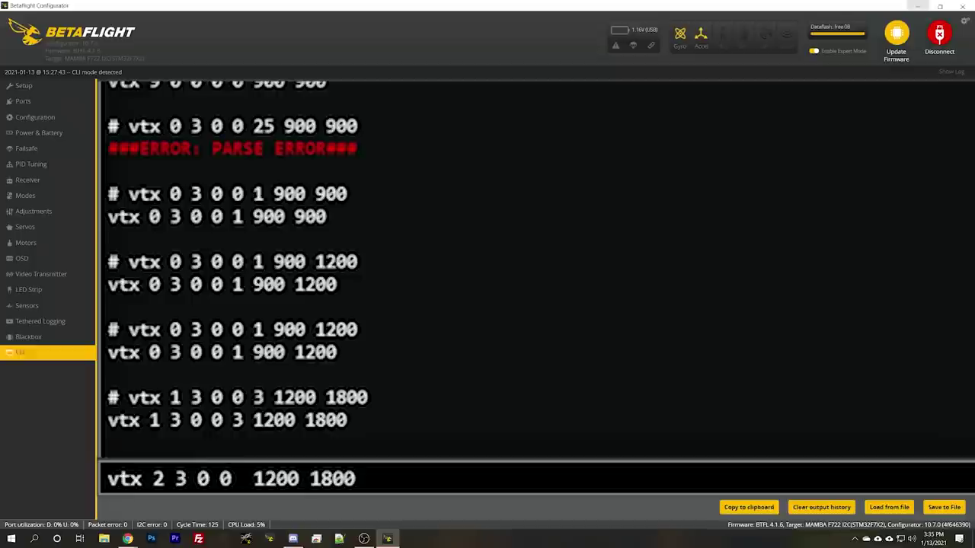
{"action": "type", "text": "4"}
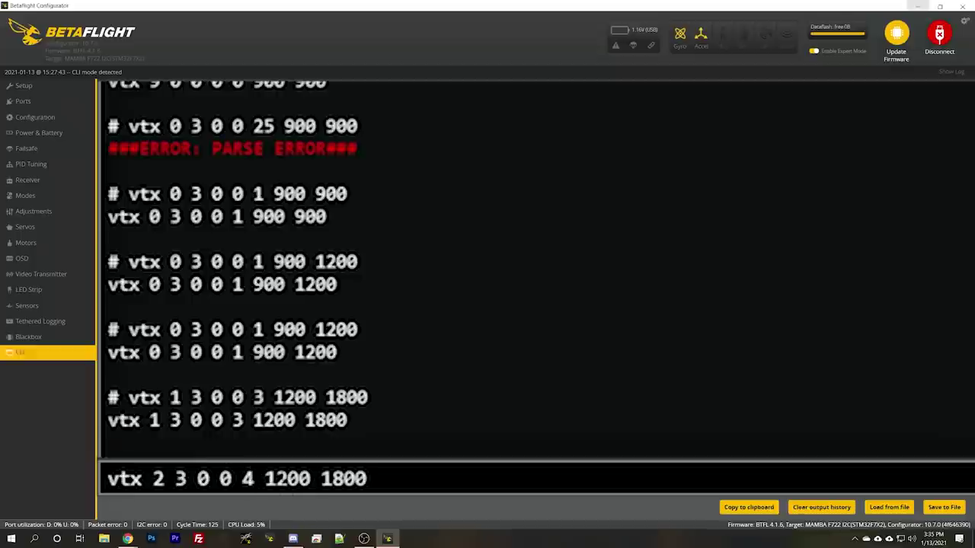
{"action": "double_click", "coordinate": [287, 479]}
{"action": "type", "text": "1800"}
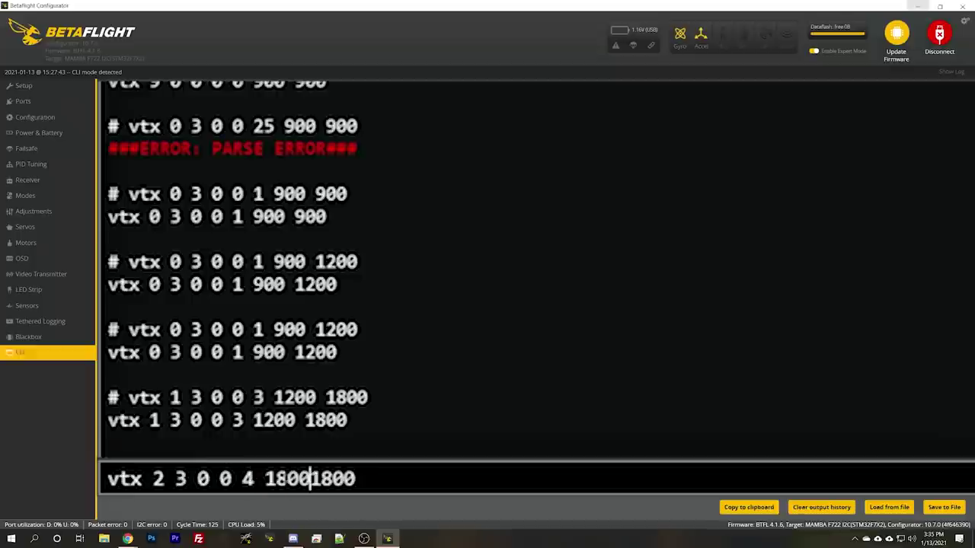
{"action": "key", "text": "Delete"}
{"action": "key", "text": "Delete"}
{"action": "key", "text": "Delete"}
{"action": "key", "text": "Delete"}
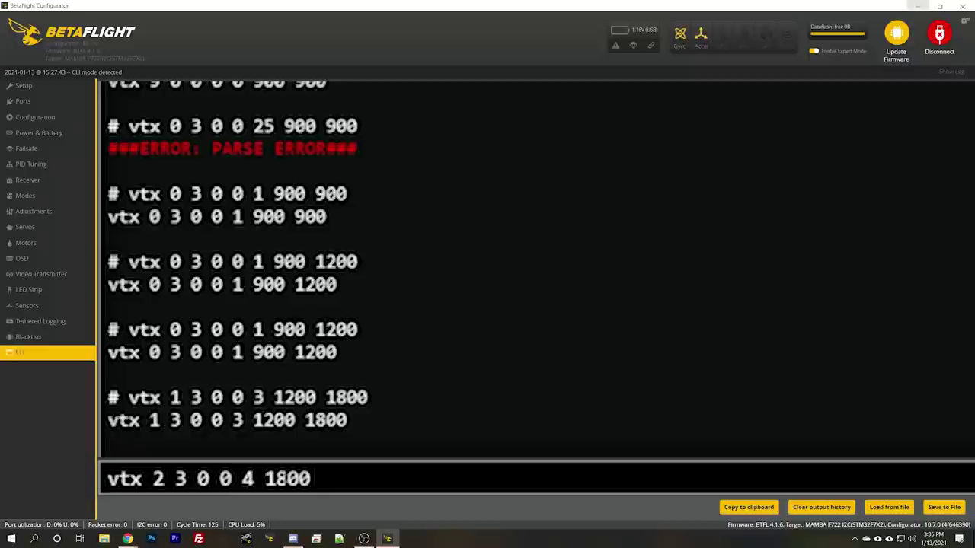
{"action": "type", "text": "2100"}
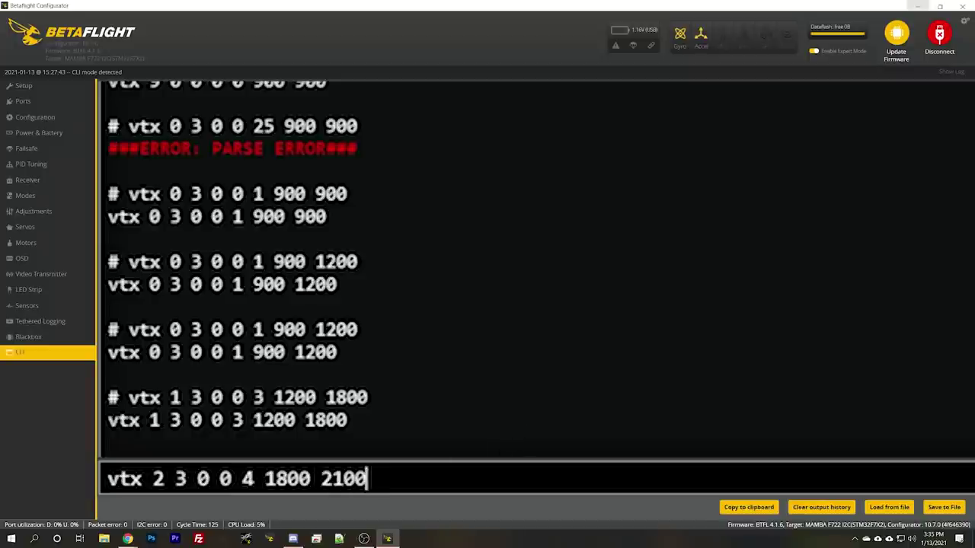
{"action": "key", "text": "Return"}
{"action": "type", "text": "save"}
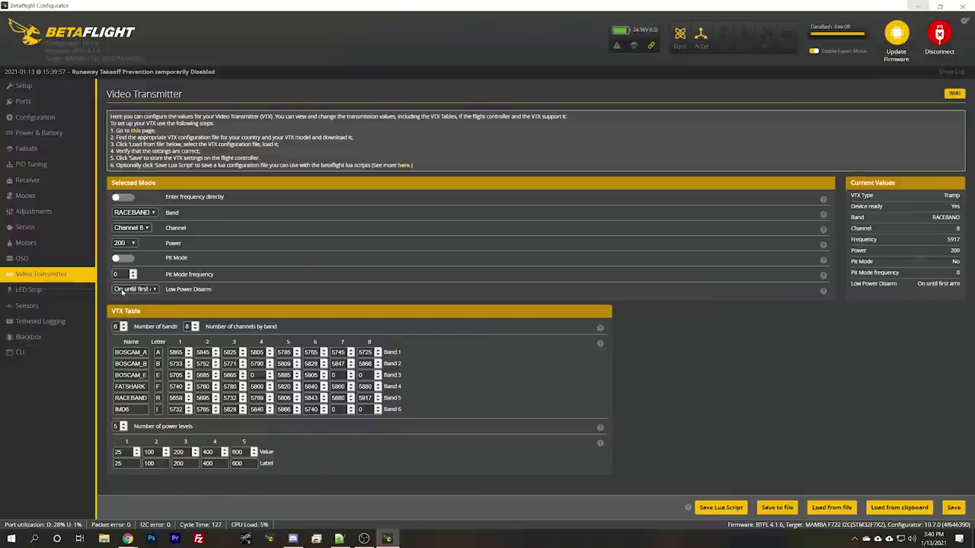
Step: Set the video transmitter's Low Power Disarm to Off and save the settings
{"action": "left_click", "coordinate": [122, 291]}
{"action": "left_click", "coordinate": [126, 299]}
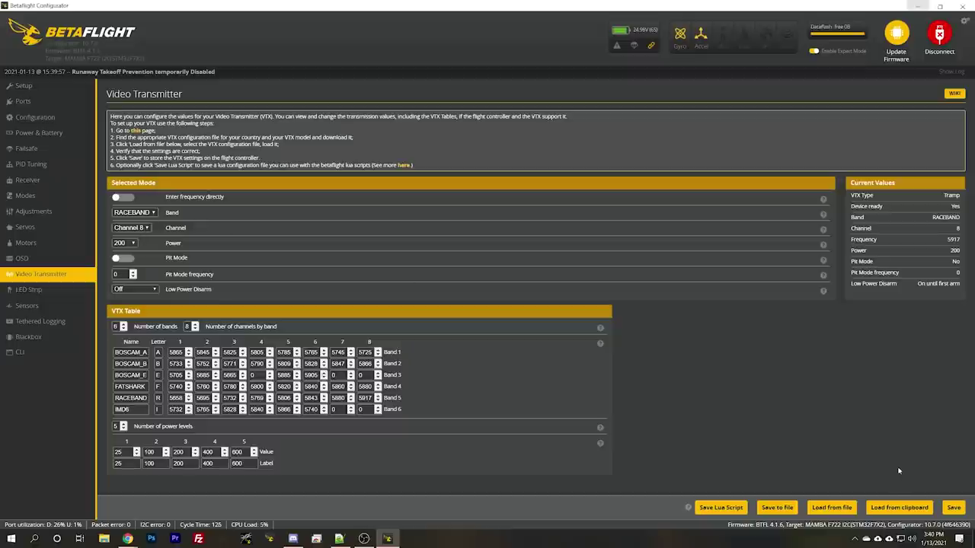
{"action": "left_click", "coordinate": [954, 508]}
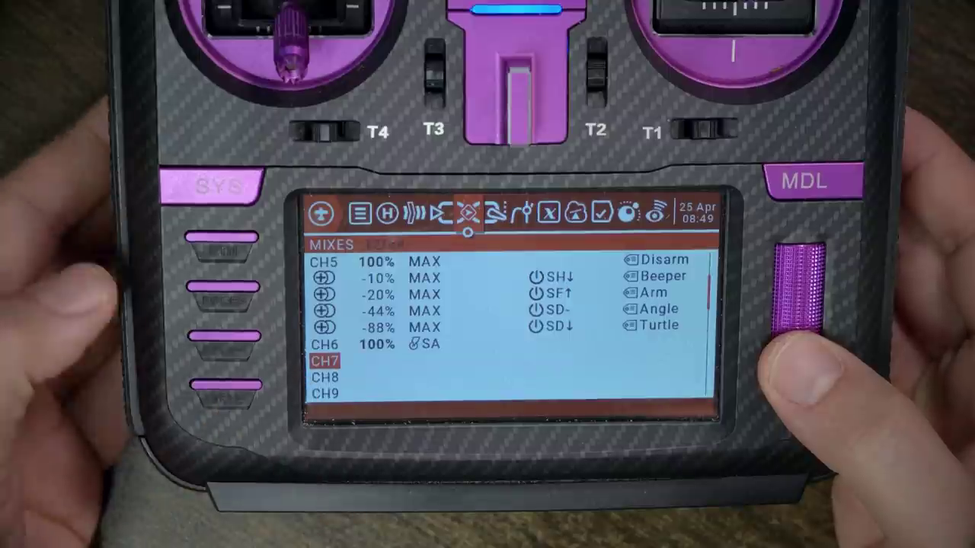
{"action": "key", "text": "Return"}
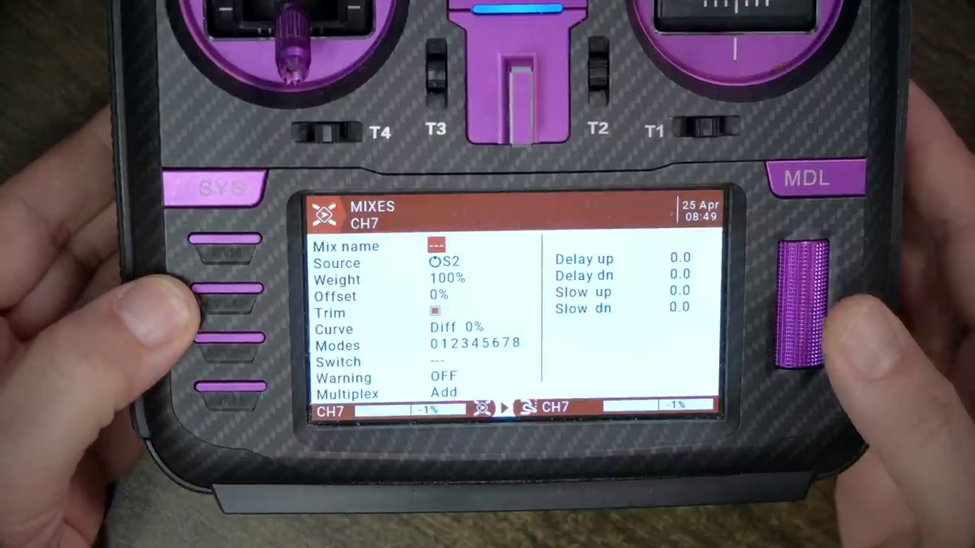
{"action": "key", "text": "Down"}
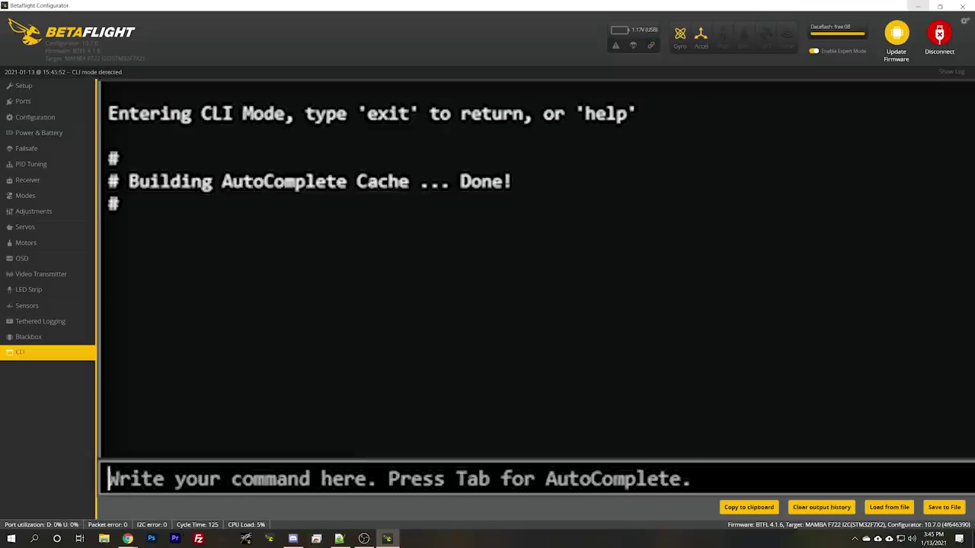
Step: Print the VTX table with vtxtable and begin the command vtx 0 2 5 1, using RACEBAND's band number and channel 1
{"action": "type", "text": "vtxtable"}
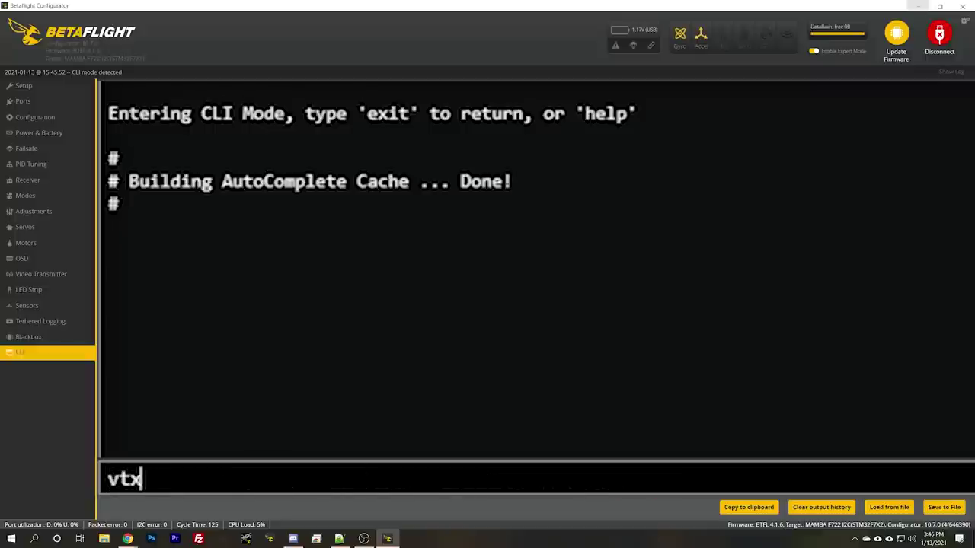
{"action": "key", "text": "Return"}
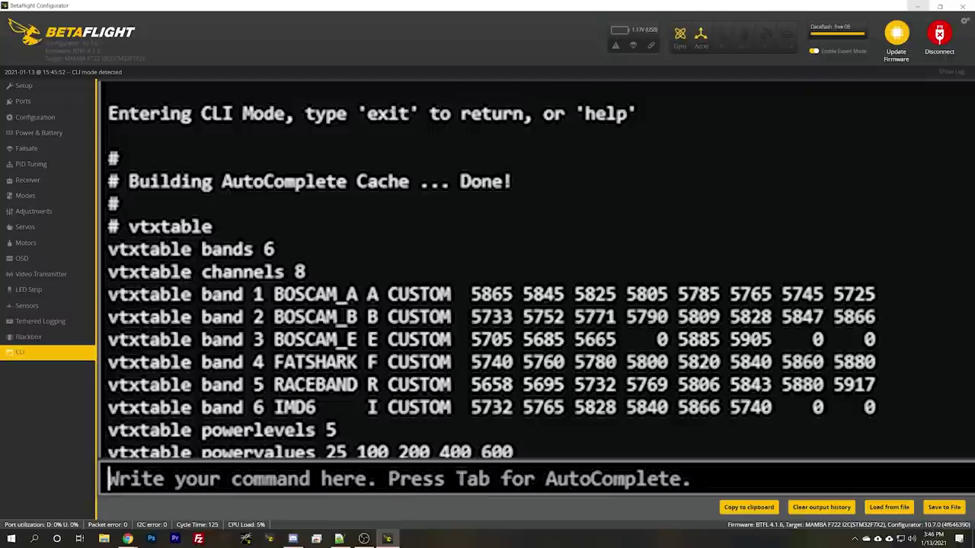
{"action": "type", "text": "v"}
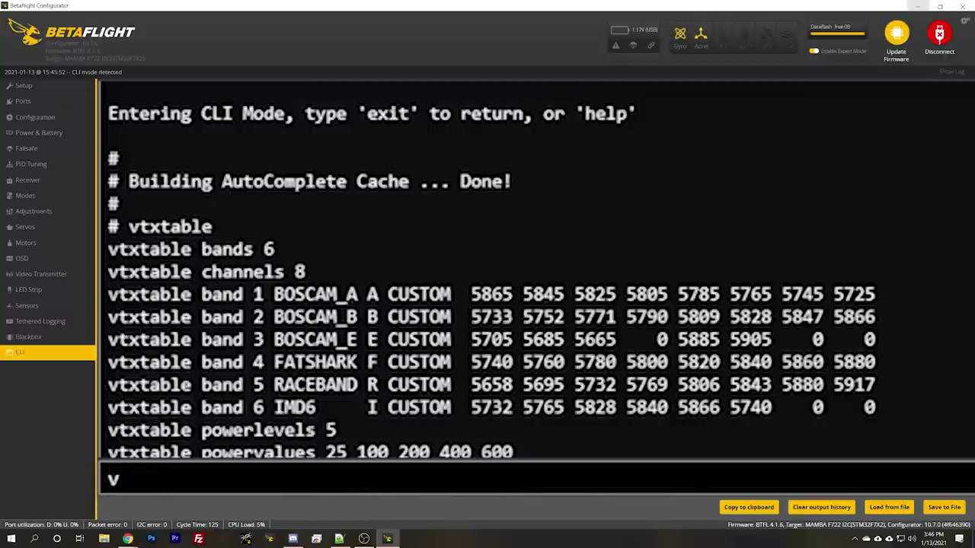
{"action": "type", "text": "tx 0"}
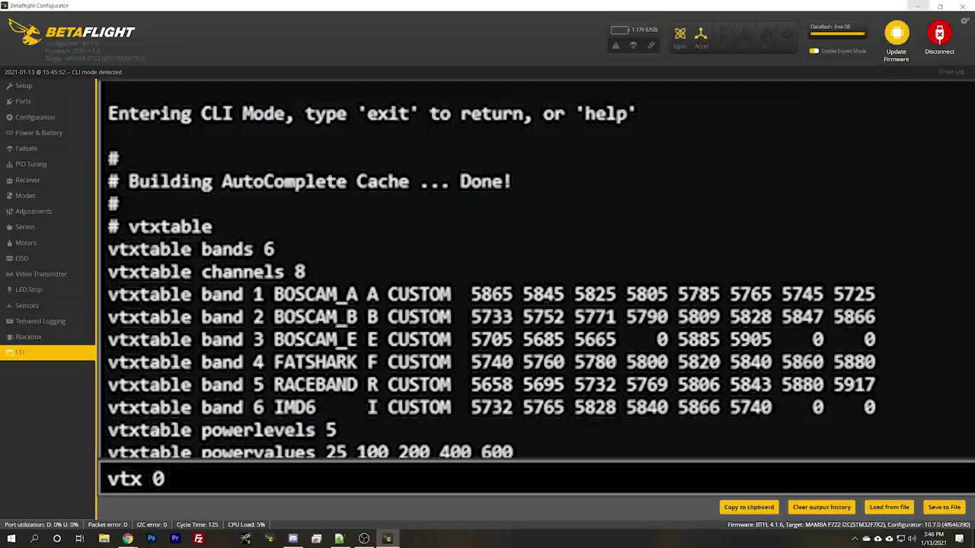
{"action": "type", "text": " 2"}
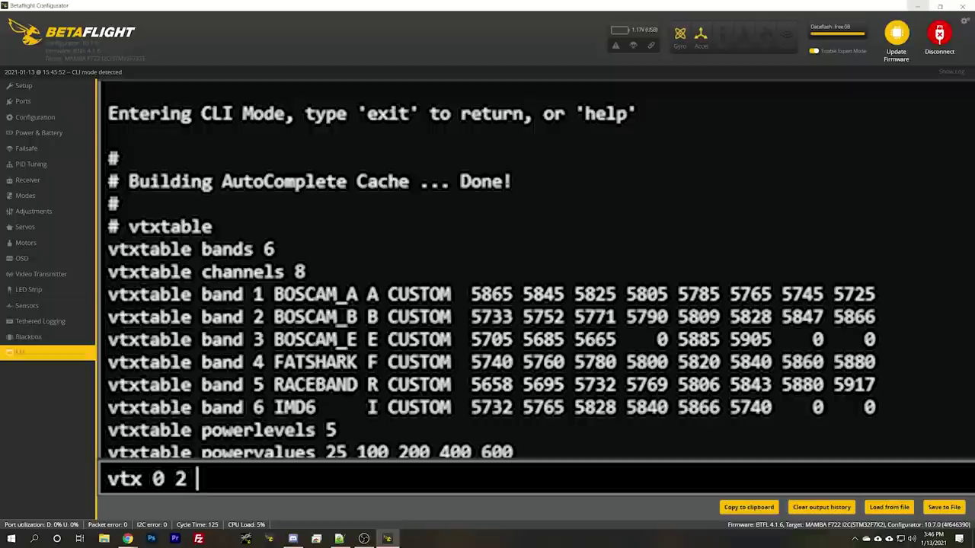
{"action": "double_click", "coordinate": [316, 385]}
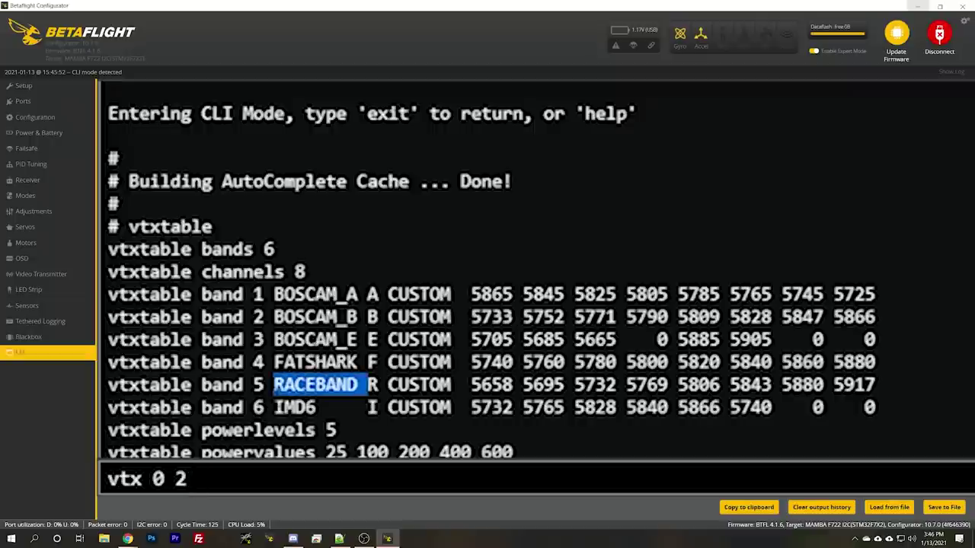
{"action": "left_click", "coordinate": [330, 456]}
{"action": "type", "text": "5 1"}
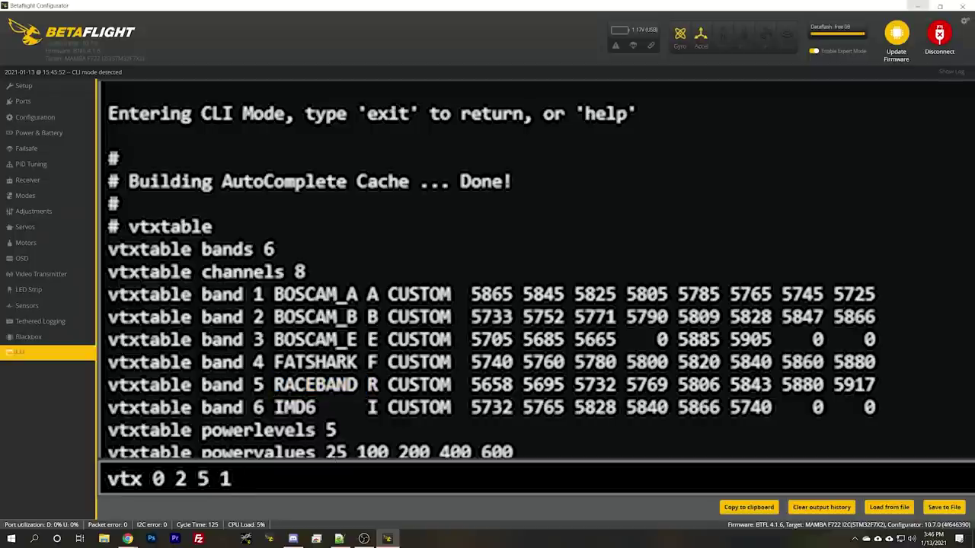
Step: Complete the vtx command with power 0 and the range 900 1100, and run it
{"action": "type", "text": " 0"}
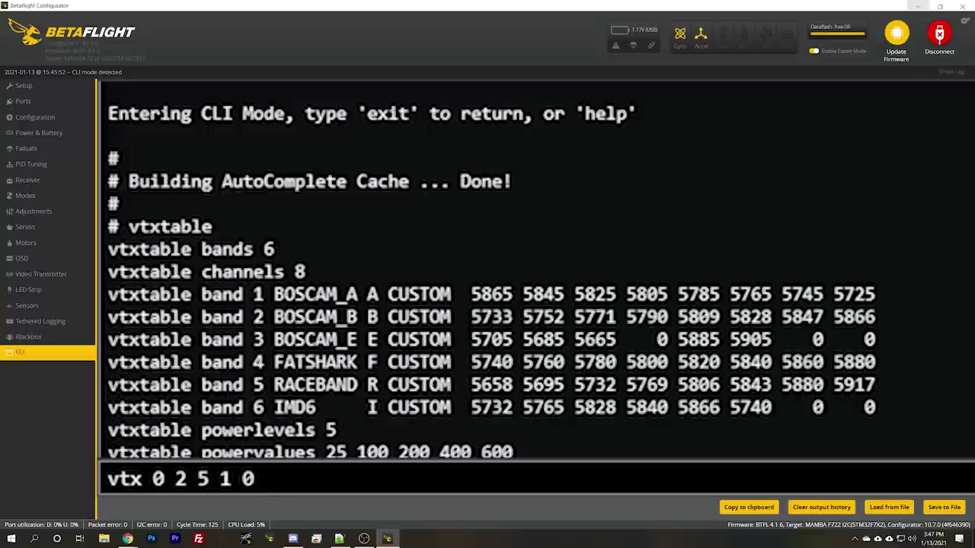
{"action": "scroll", "coordinate": [488, 266], "scroll_direction": "down", "scroll_amount": 4}
{"action": "type", "text": "900"}
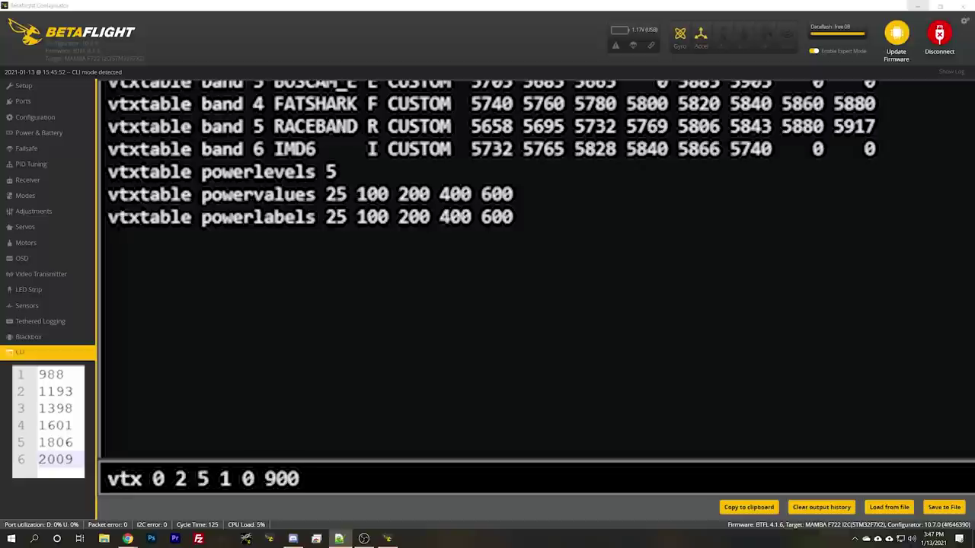
{"action": "key", "text": "alt+Tab"}
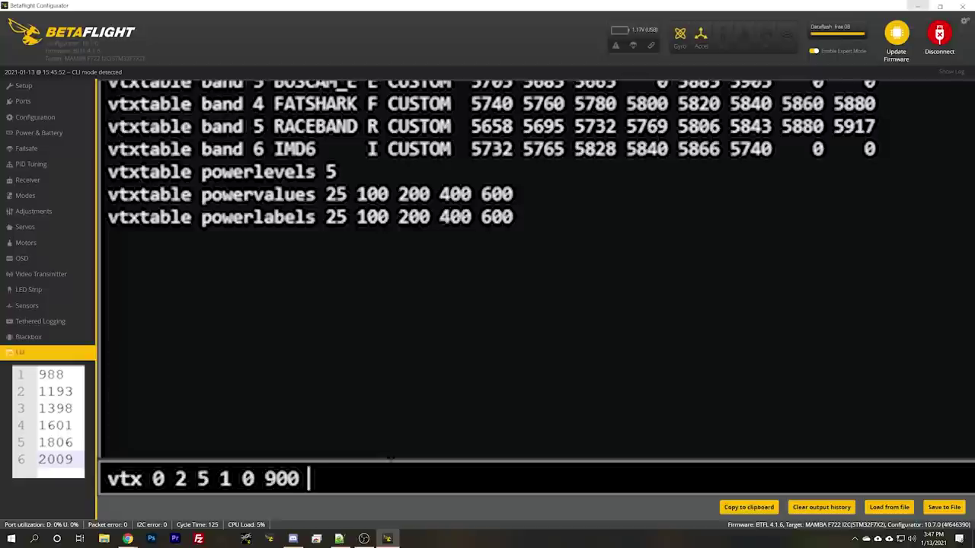
{"action": "type", "text": "1100"}
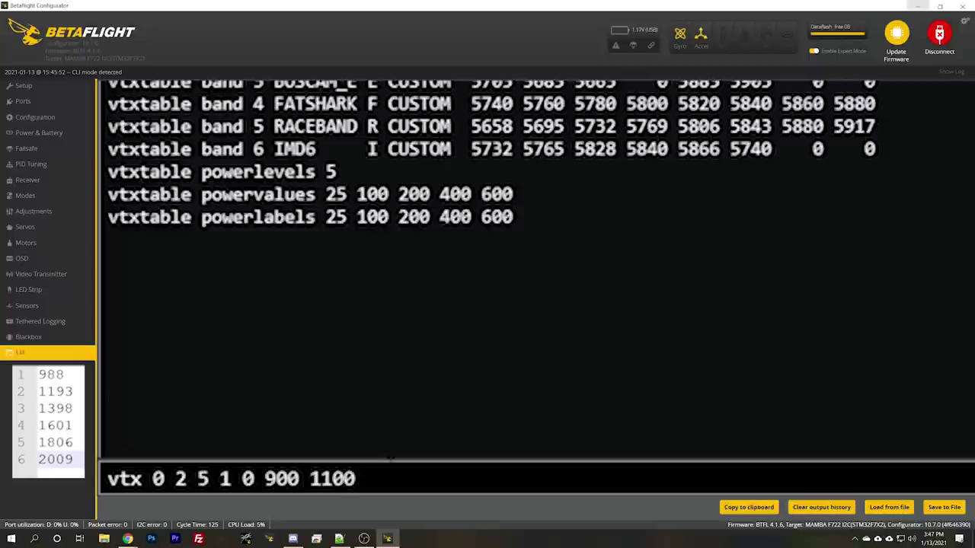
{"action": "key", "text": "Return"}
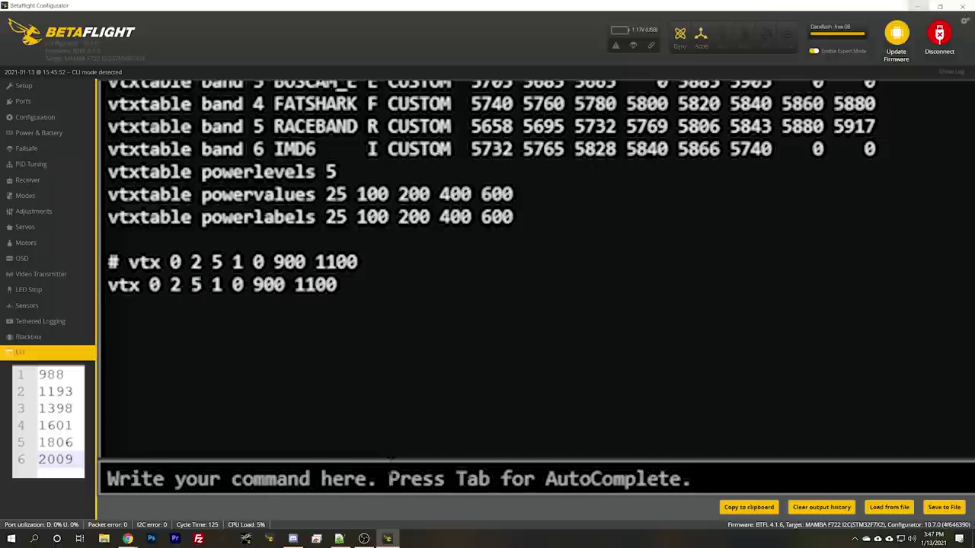
Step: Recall the previous vtx command and change its channel argument to 2
{"action": "key", "text": "Up"}
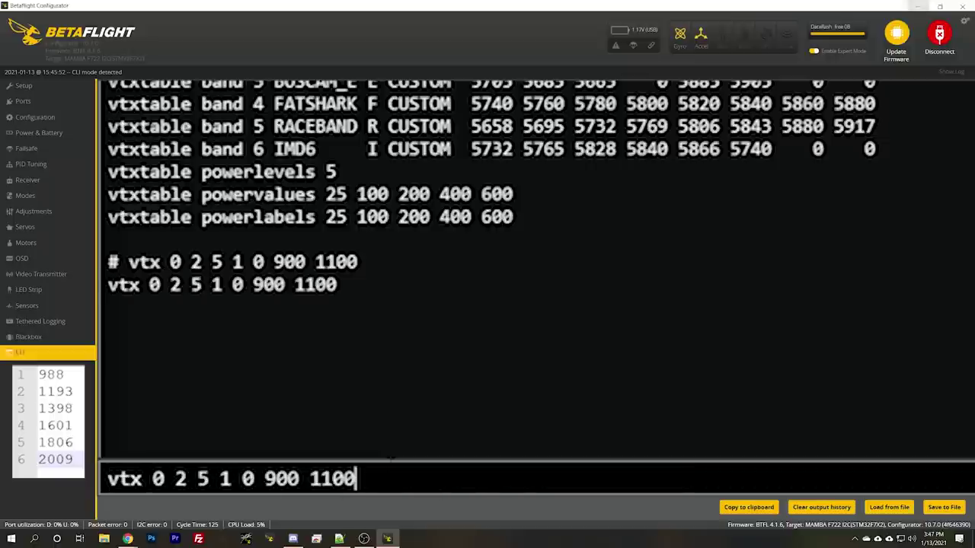
{"action": "key", "text": "Left"}
{"action": "key", "text": "Left"}
{"action": "key", "text": "Left"}
{"action": "key", "text": "Left"}
{"action": "key", "text": "Left"}
{"action": "key", "text": "Left"}
{"action": "key", "text": "Left"}
{"action": "key", "text": "Left"}
{"action": "key", "text": "Left"}
{"action": "key", "text": "Left"}
{"action": "key", "text": "Left"}
{"action": "key", "text": "Left"}
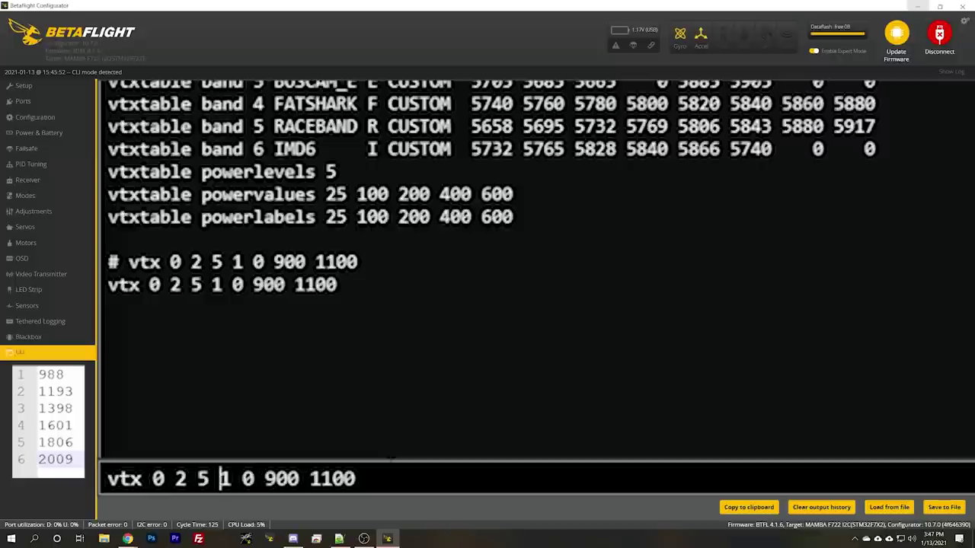
{"action": "key", "text": "Right"}
{"action": "key", "text": "BackSpace"}
{"action": "type", "text": "2"}
{"action": "key", "text": "Right"}
{"action": "key", "text": "Right"}
{"action": "key", "text": "Right"}
{"action": "key", "text": "Delete"}
{"action": "key", "text": "Delete"}
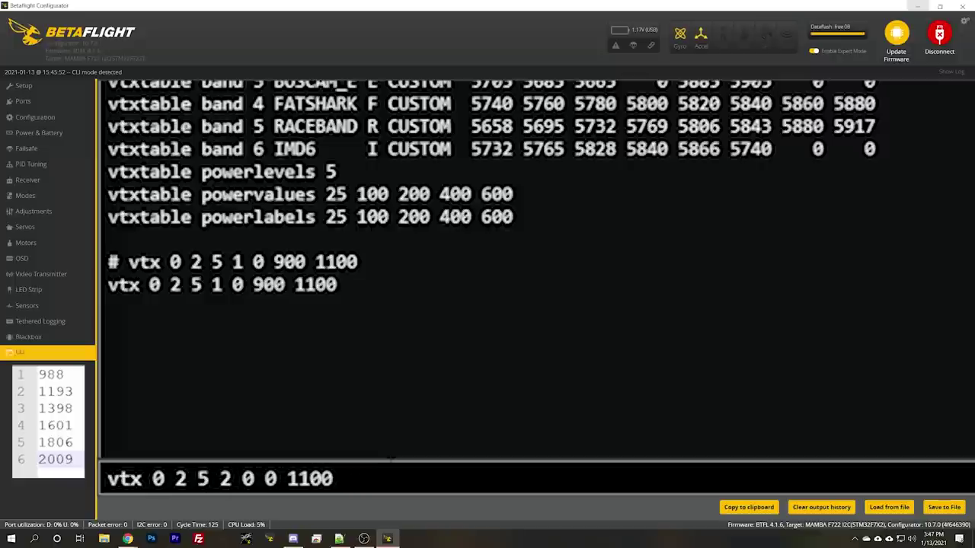
{"action": "key", "text": "Delete"}
{"action": "type", "text": "11"}
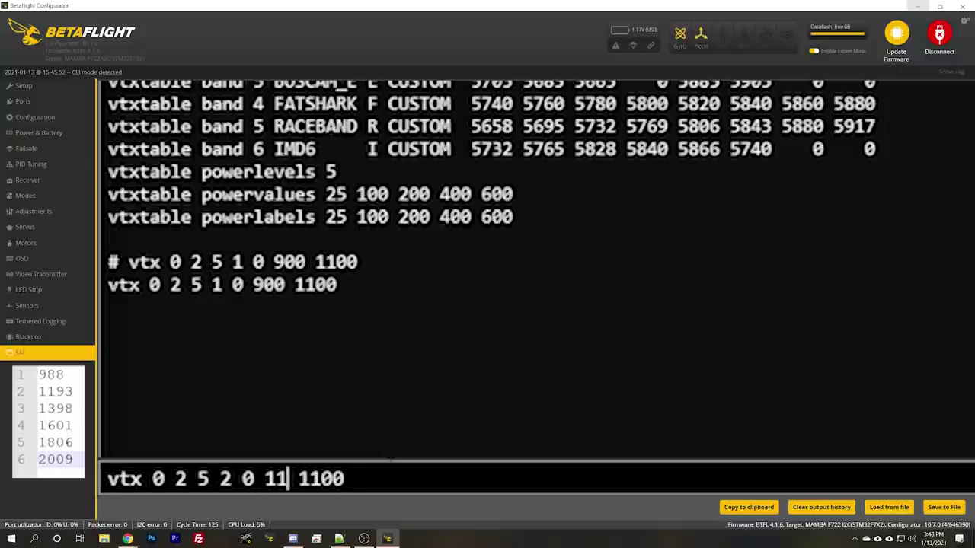
{"action": "type", "text": "01"}
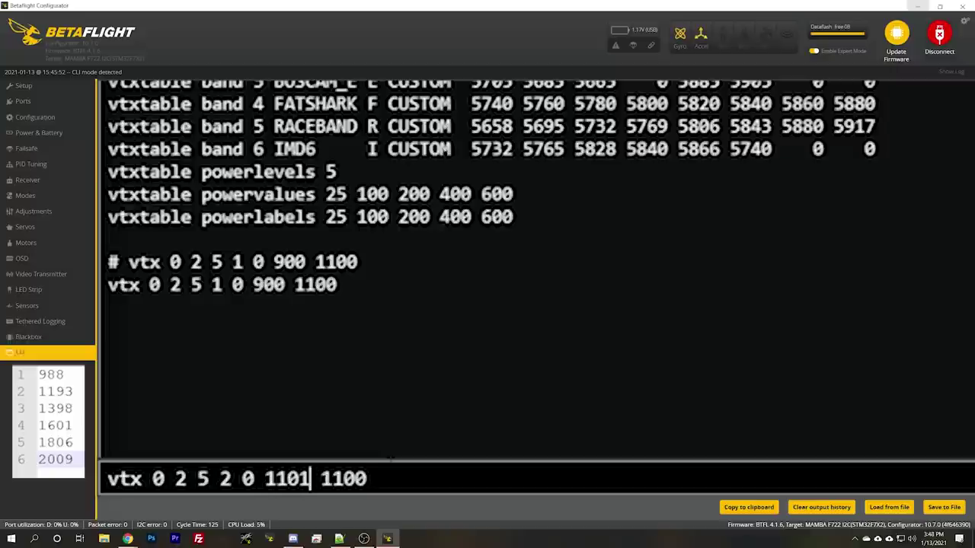
{"action": "key", "text": "BackSpace"}
{"action": "type", "text": "0"}
{"action": "key", "text": "Right"}
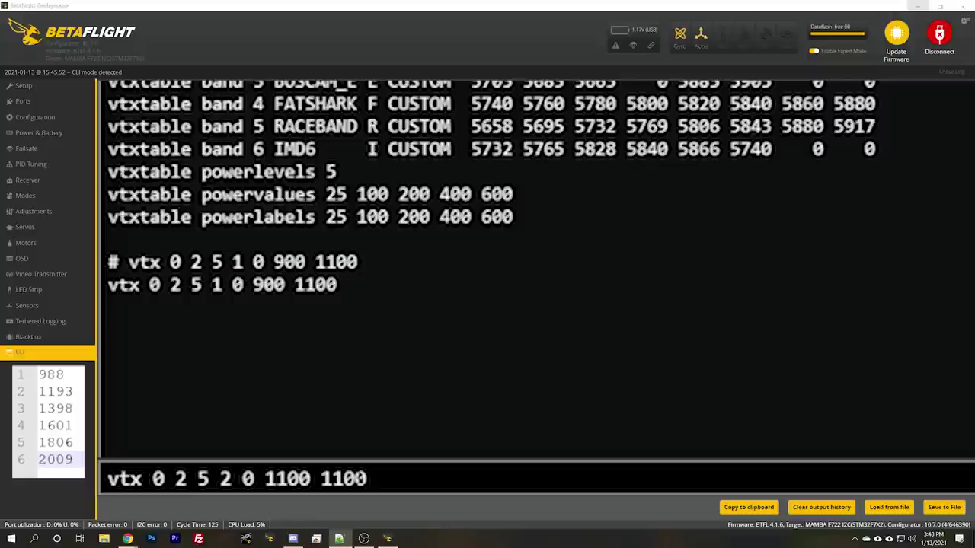
{"action": "double_click", "coordinate": [344, 478]}
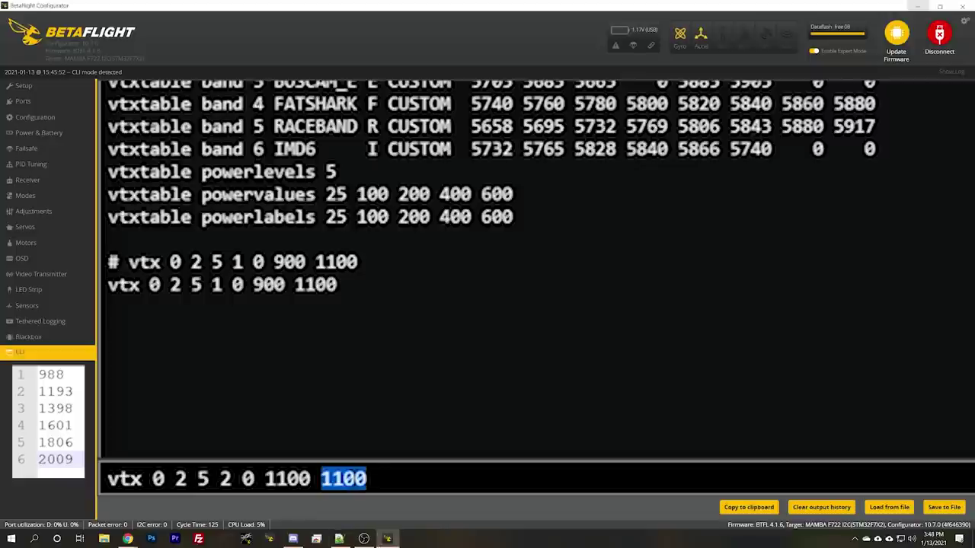
{"action": "type", "text": "1300"}
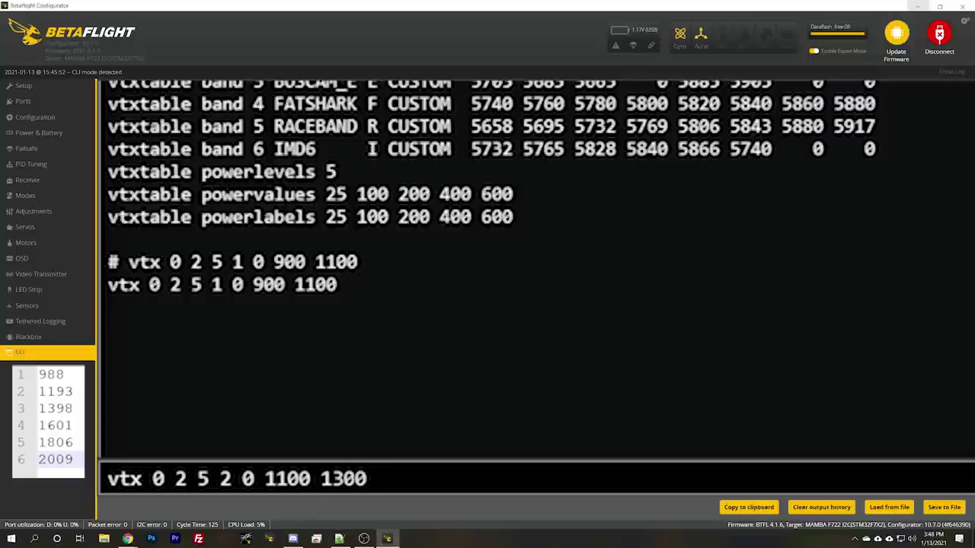
{"action": "key", "text": "Return"}
{"action": "key", "text": "Up"}
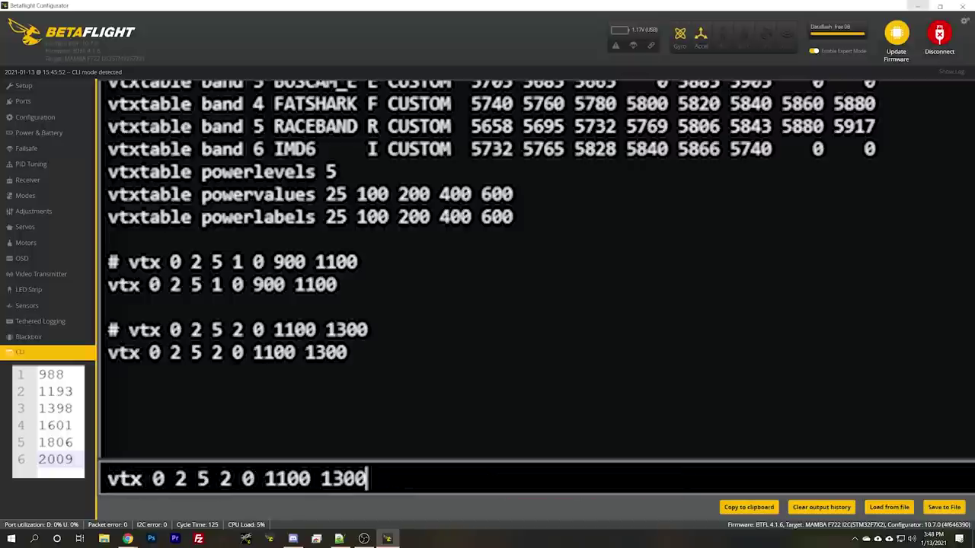
{"action": "double_click", "coordinate": [158, 478]}
{"action": "type", "text": "1"}
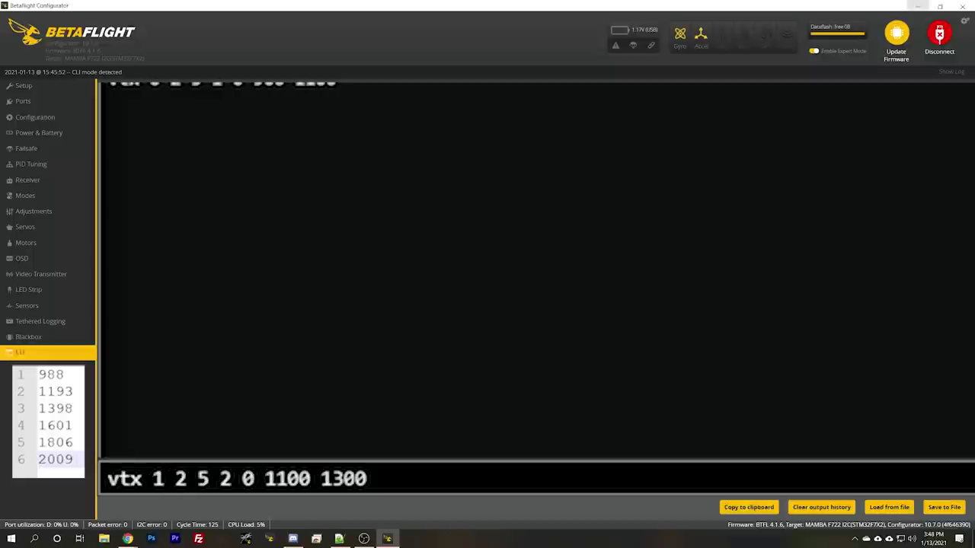
{"action": "key", "text": "Return"}
Step: Recall the vtx 1 command and change its slot index to 2
{"action": "key", "text": "Up"}
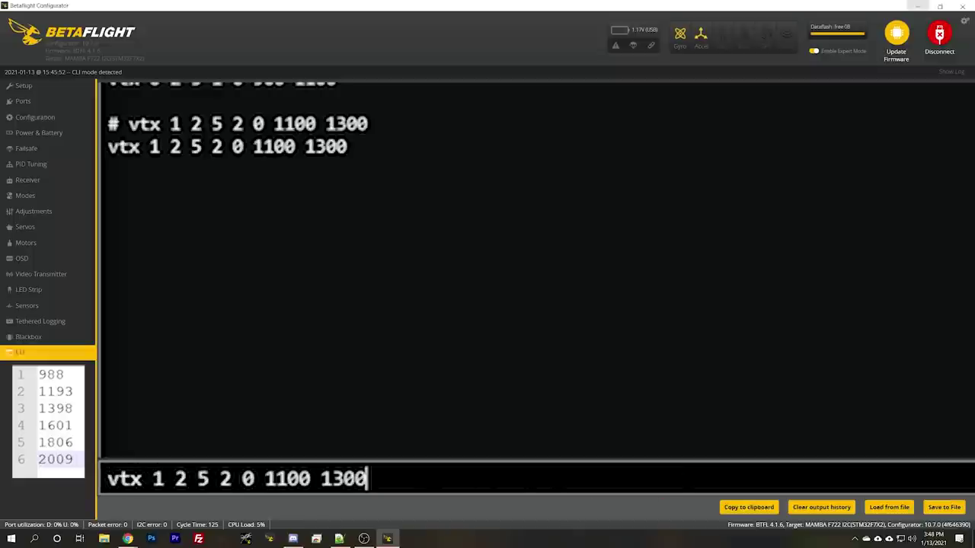
{"action": "key", "text": "Left"}
{"action": "key", "text": "Left"}
{"action": "key", "text": "Left"}
{"action": "key", "text": "Left"}
{"action": "key", "text": "Left"}
{"action": "key", "text": "Left"}
{"action": "key", "text": "Left"}
{"action": "key", "text": "Left"}
{"action": "key", "text": "Left"}
{"action": "key", "text": "Left"}
{"action": "key", "text": "Left"}
{"action": "key", "text": "Left"}
{"action": "key", "text": "Left"}
{"action": "key", "text": "Left"}
{"action": "key", "text": "Left"}
{"action": "key", "text": "Left"}
{"action": "key", "text": "Left"}
{"action": "key", "text": "Left"}
{"action": "key", "text": "BackSpace"}
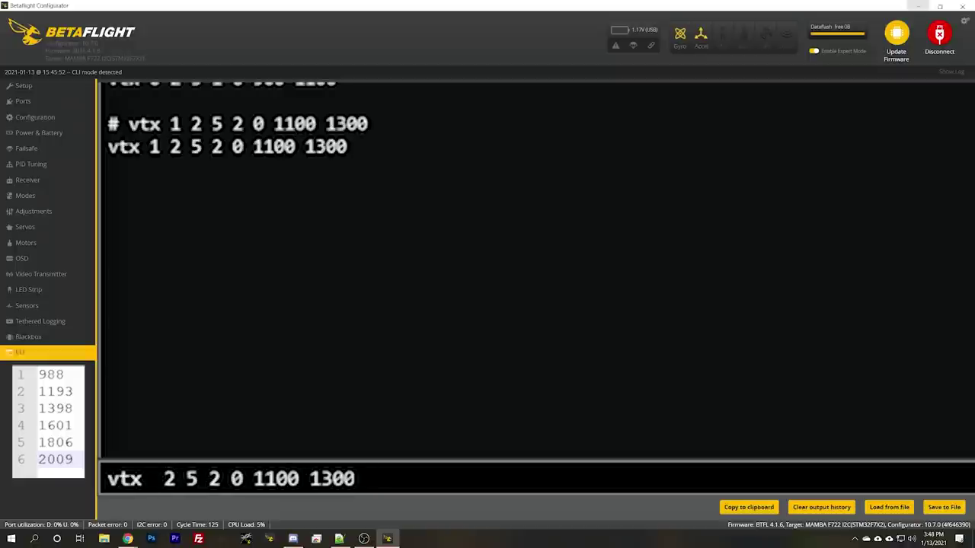
{"action": "type", "text": "2"}
Step: Change the channel argument of the recalled vtx 2 command to 3
{"action": "key", "text": "Right"}
{"action": "key", "text": "Right"}
{"action": "key", "text": "Right"}
{"action": "key", "text": "Right"}
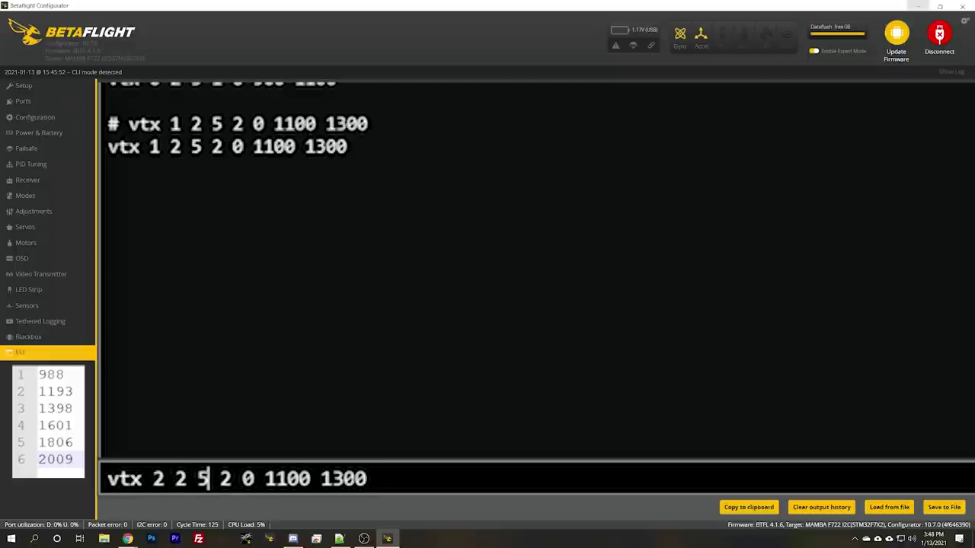
{"action": "key", "text": "Right"}
{"action": "key", "text": "Right"}
{"action": "key", "text": "BackSpace"}
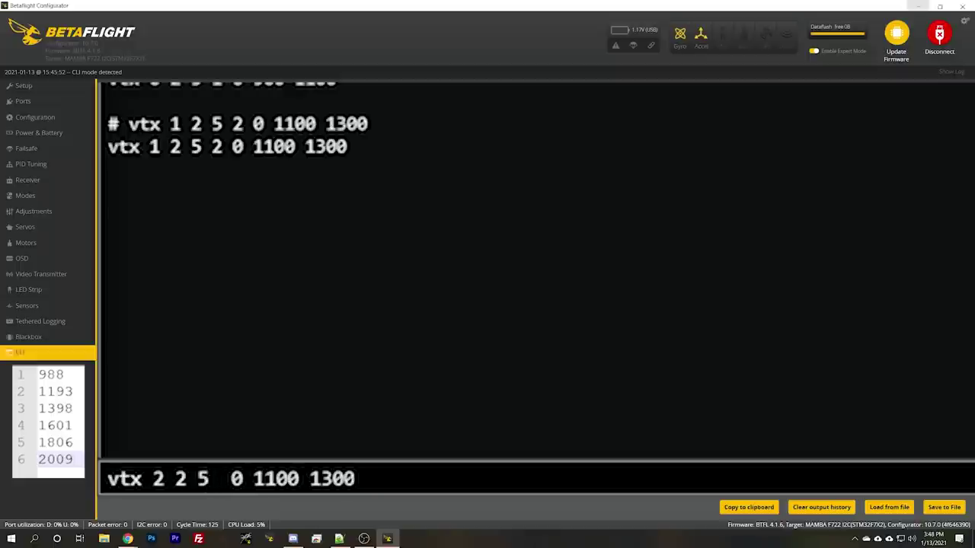
{"action": "type", "text": "3"}
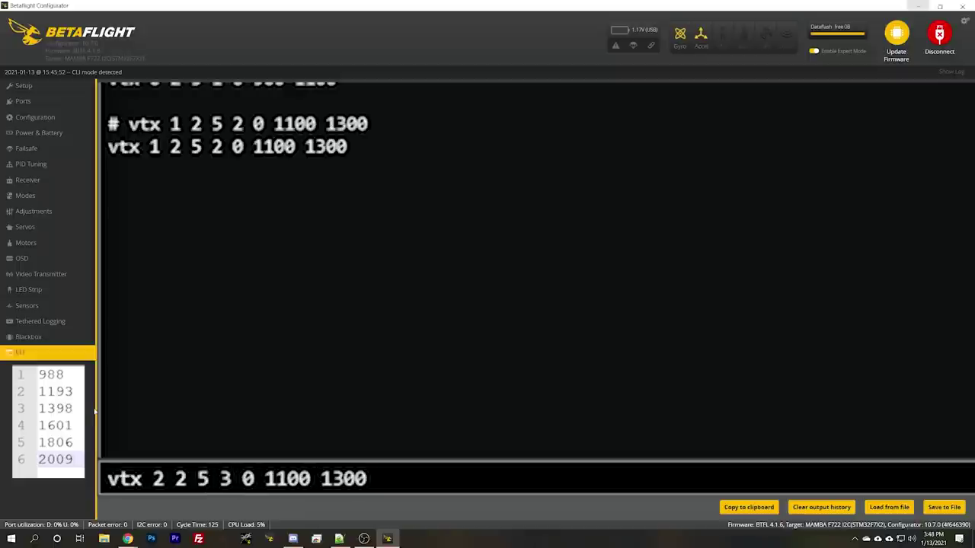
{"action": "key", "text": "Right"}
{"action": "key", "text": "Right"}
{"action": "key", "text": "Right"}
{"action": "key", "text": "Right"}
{"action": "key", "text": "Right"}
{"action": "key", "text": "BackSpace"}
{"action": "type", "text": "3"}
{"action": "key", "text": "Right"}
{"action": "key", "text": "Right"}
{"action": "key", "text": "Right"}
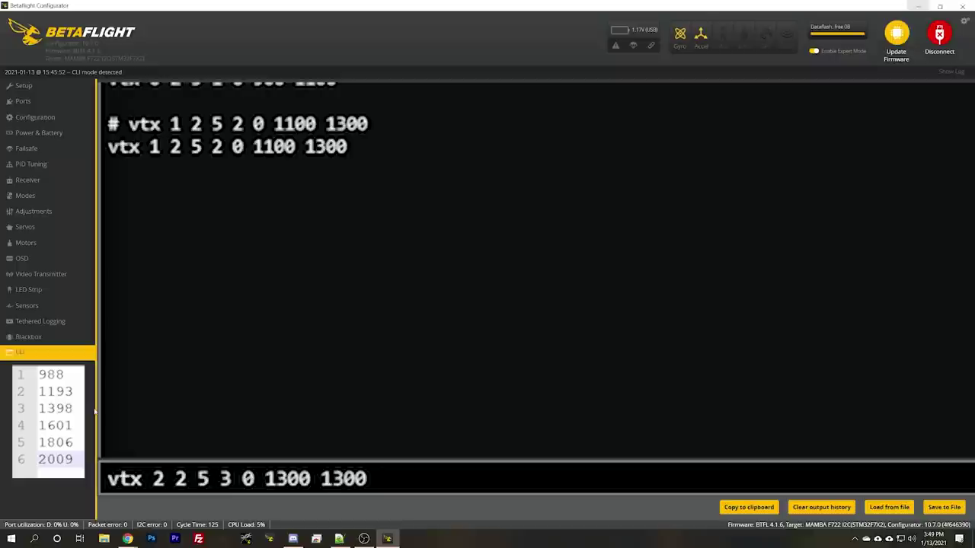
{"action": "key", "text": "Right"}
{"action": "key", "text": "Right"}
{"action": "key", "text": "BackSpace"}
{"action": "key", "text": "BackSpace"}
{"action": "key", "text": "BackSpace"}
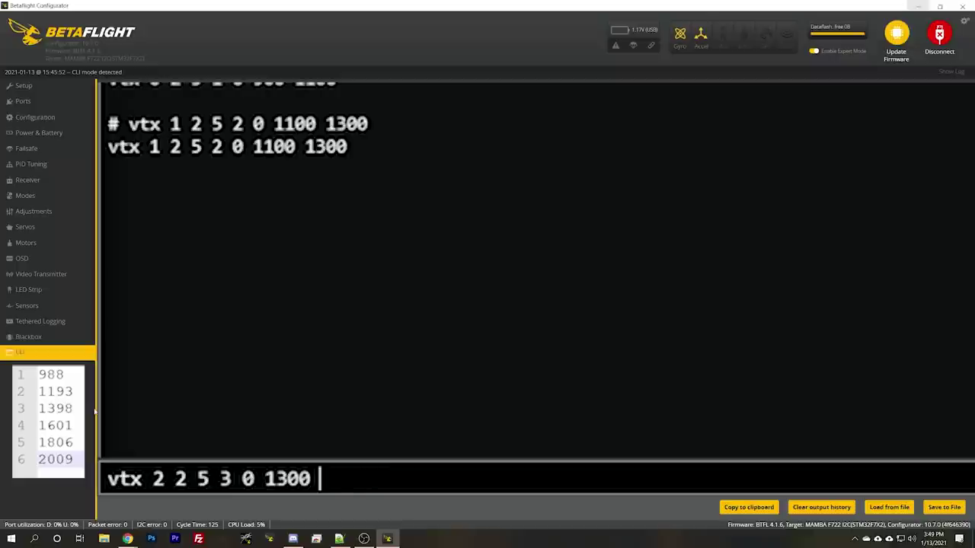
{"action": "type", "text": "1550"}
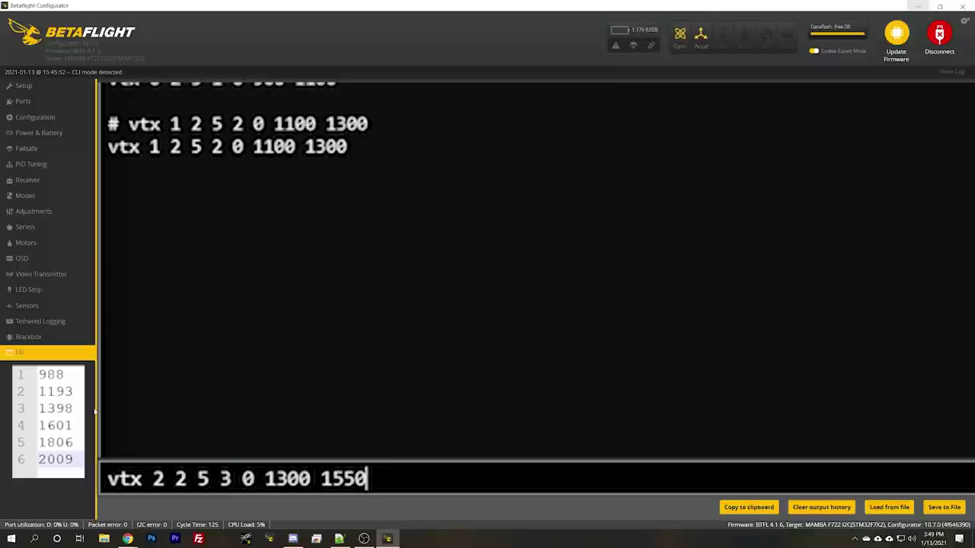
{"action": "key", "text": "BackSpace"}
{"action": "key", "text": "BackSpace"}
{"action": "key", "text": "BackSpace"}
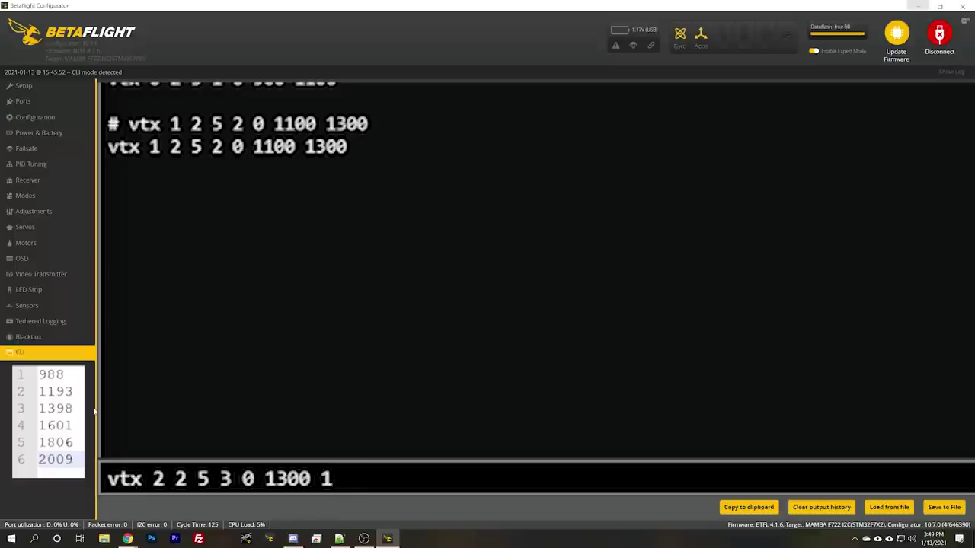
{"action": "type", "text": "500"}
{"action": "key", "text": "Return"}
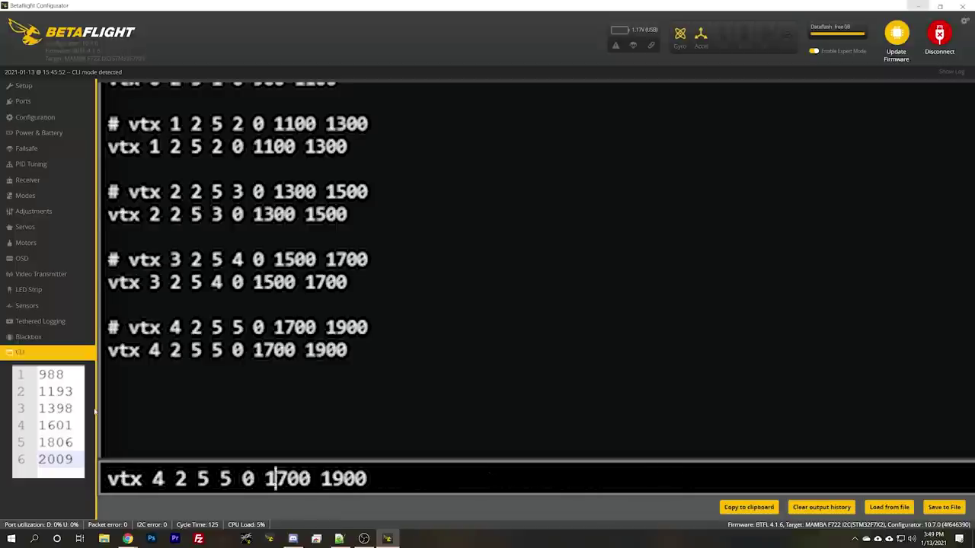
Step: Change the recalled vtx 4 command's slot index to 5 and its channel to 6
{"action": "key", "text": "Left"}
{"action": "key", "text": "Left"}
{"action": "key", "text": "Left"}
{"action": "key", "text": "Left"}
{"action": "key", "text": "Left"}
{"action": "key", "text": "Left"}
{"action": "key", "text": "Left"}
{"action": "key", "text": "Left"}
{"action": "key", "text": "Left"}
{"action": "key", "text": "Left"}
{"action": "key", "text": "BackSpace"}
{"action": "type", "text": "5"}
{"action": "key", "text": "Right"}
{"action": "key", "text": "Right"}
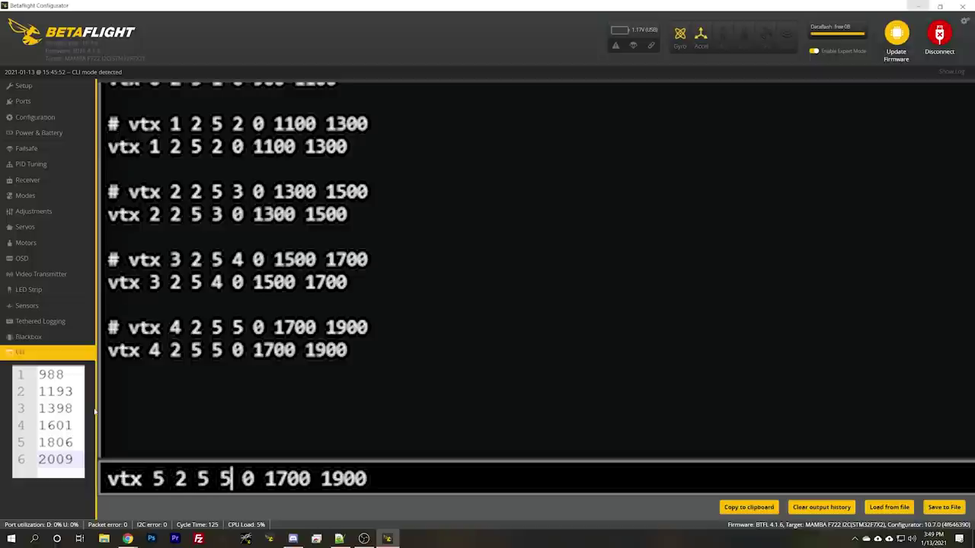
{"action": "key", "text": "BackSpace"}
{"action": "type", "text": "6"}
{"action": "key", "text": "Right"}
{"action": "key", "text": "Right"}
{"action": "key", "text": "Right"}
{"action": "key", "text": "Right"}
{"action": "key", "text": "Right"}
{"action": "key", "text": "BackSpace"}
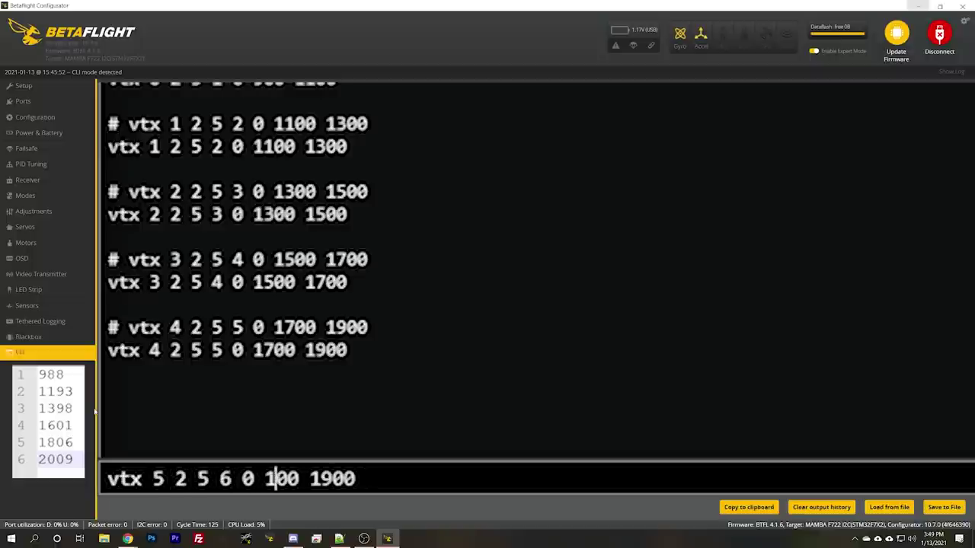
{"action": "type", "text": "9"}
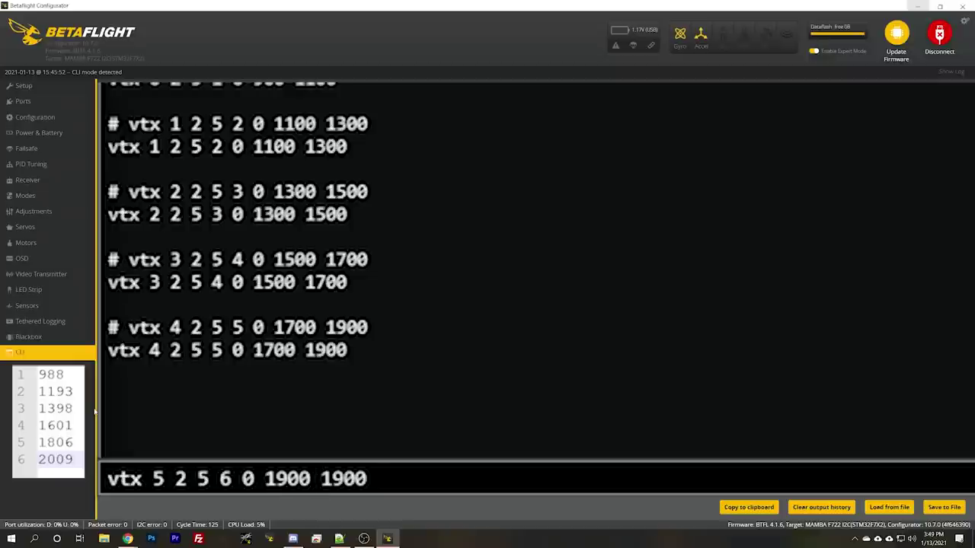
{"action": "key", "text": "Delete"}
{"action": "key", "text": "Delete"}
{"action": "type", "text": "21"}
{"action": "key", "text": "Return"}
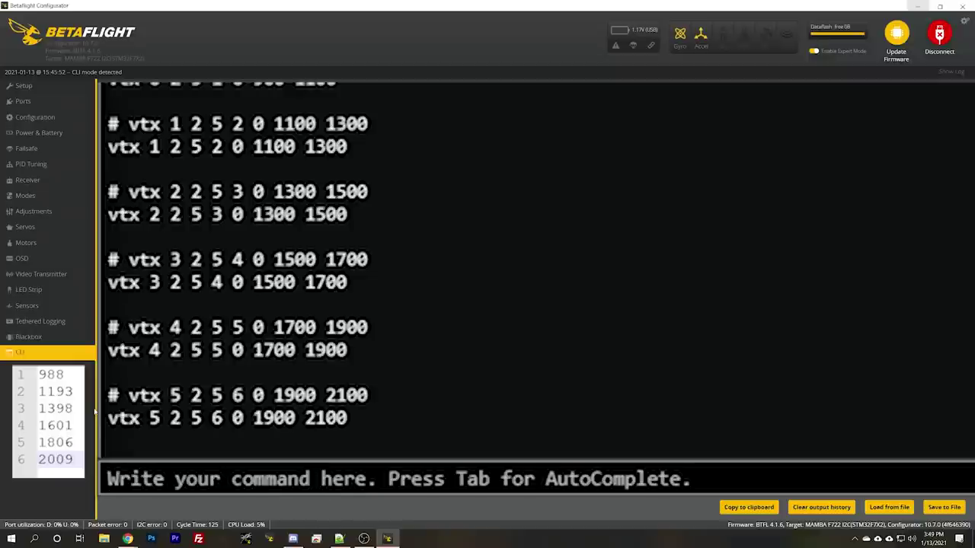
Step: Save the vtx configuration to the flight controller with the save command
{"action": "type", "text": "save"}
{"action": "key", "text": "Return"}
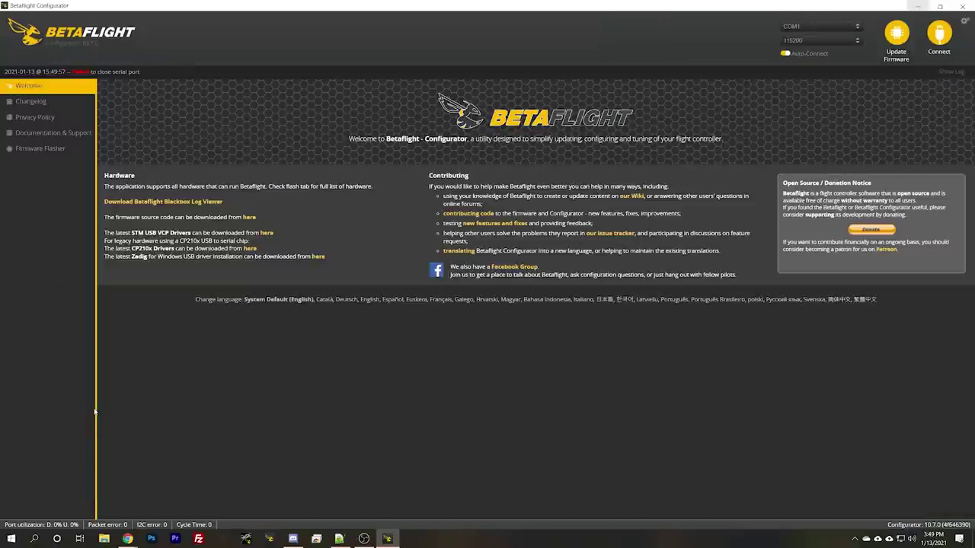